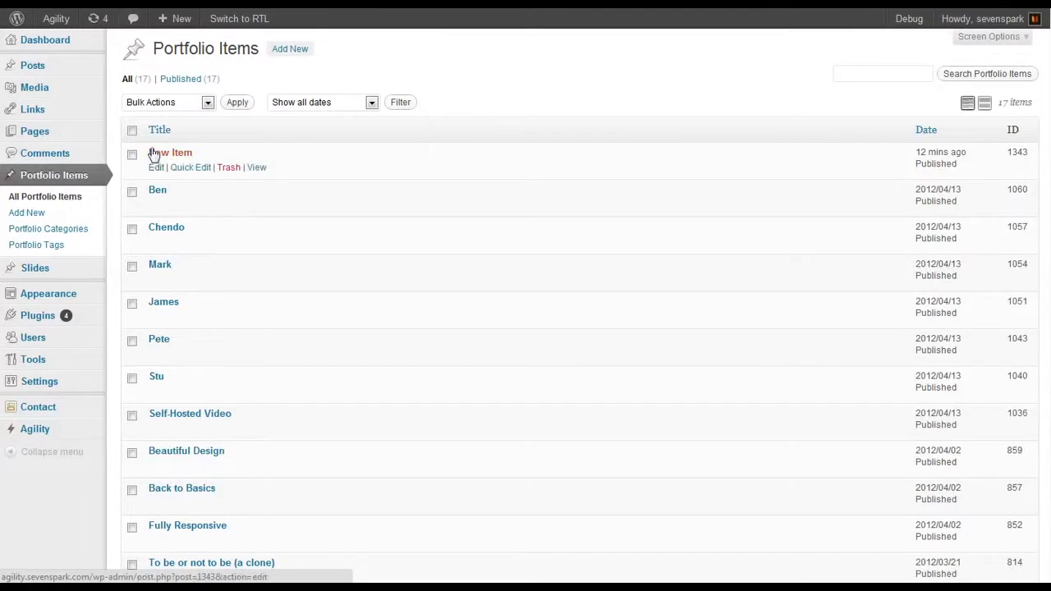
# Examine an existing portfolio item's content, featured image, feature type and assigned portfolio categories.
pyautogui.click(27, 213)
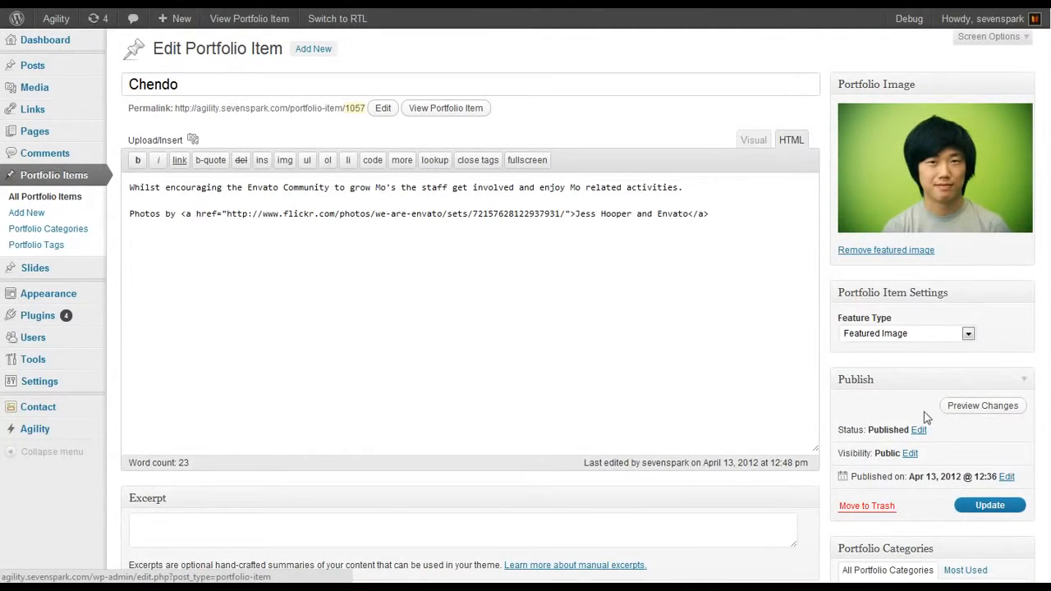
pyautogui.scroll(-3, 925, 418)
pyautogui.scroll(2, 465, 293)
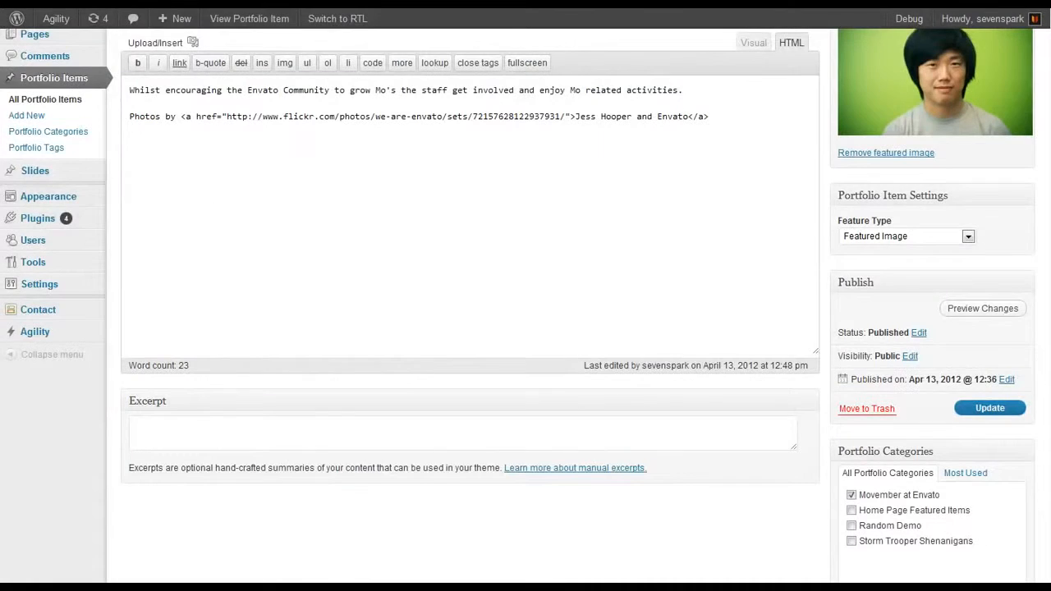
pyautogui.scroll(2, 1041, 327)
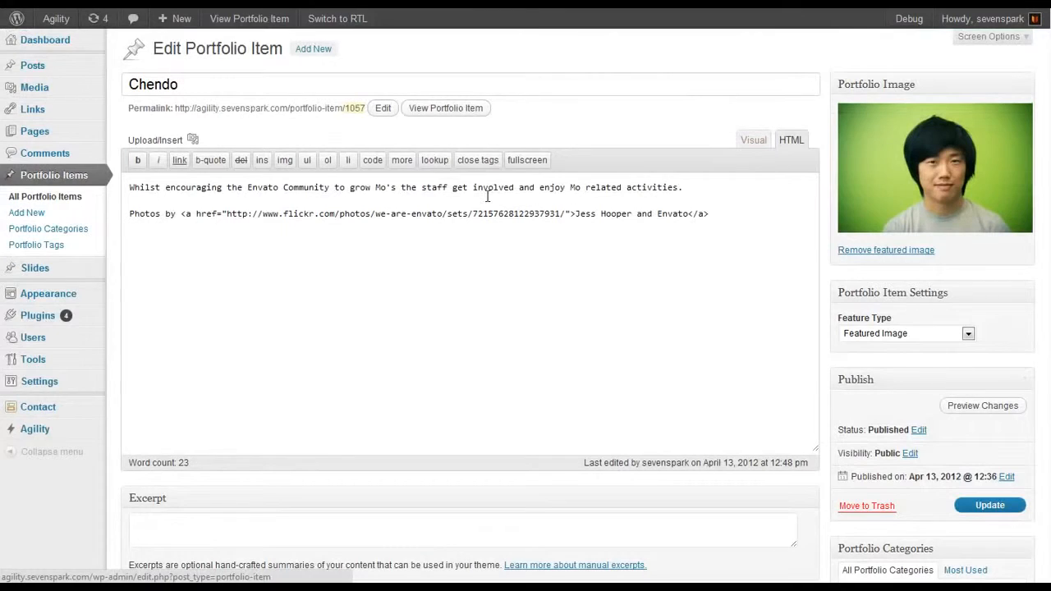
pyautogui.click(316, 48)
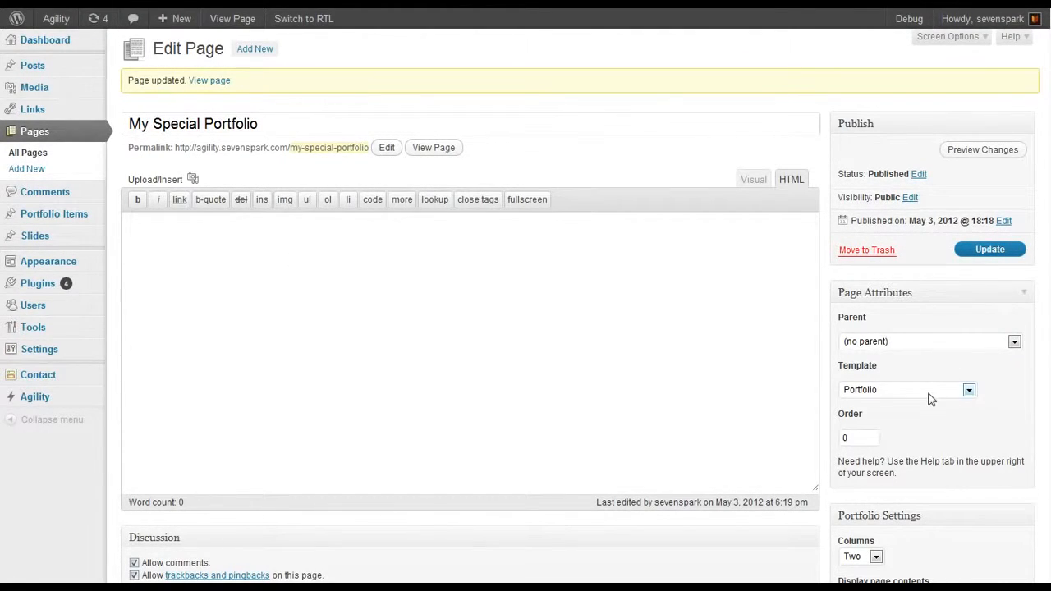
# Select the Portfolio template for the My Special Portfolio page and review its portfolio settings.
pyautogui.click(895, 392)
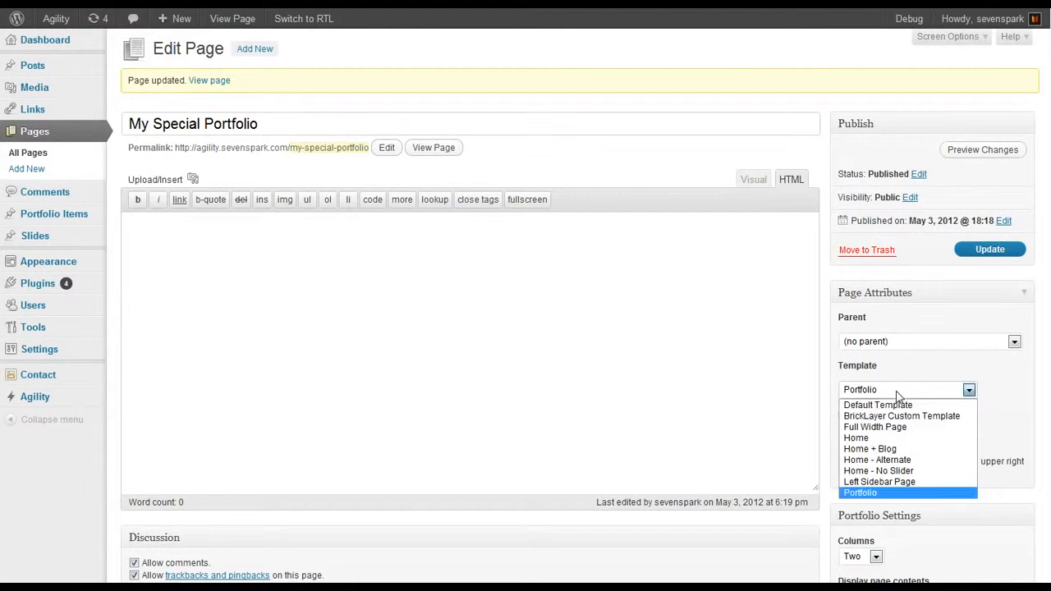
pyautogui.click(890, 493)
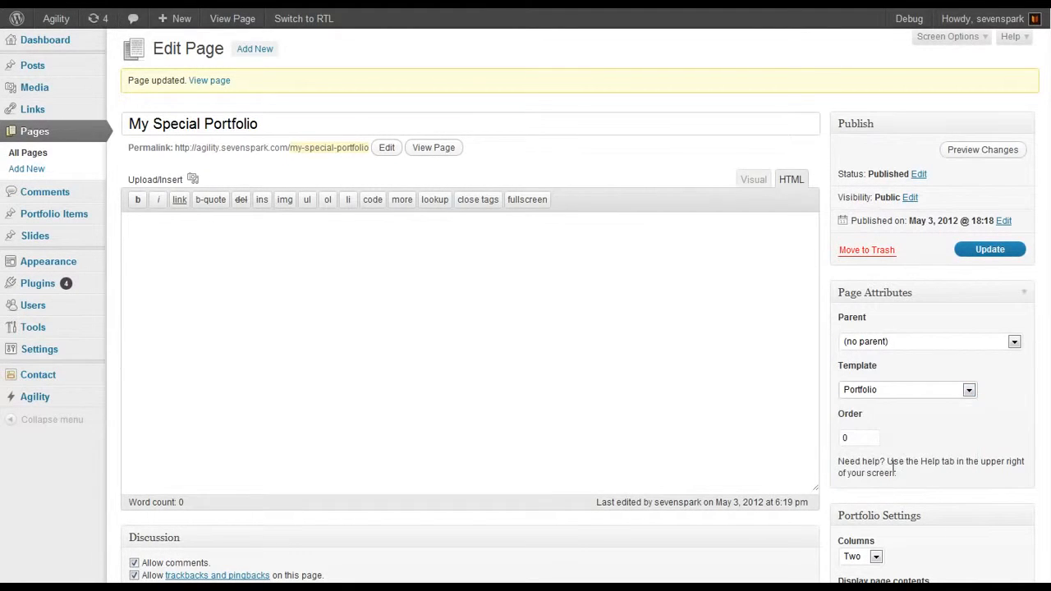
pyautogui.scroll(-4, 877, 431)
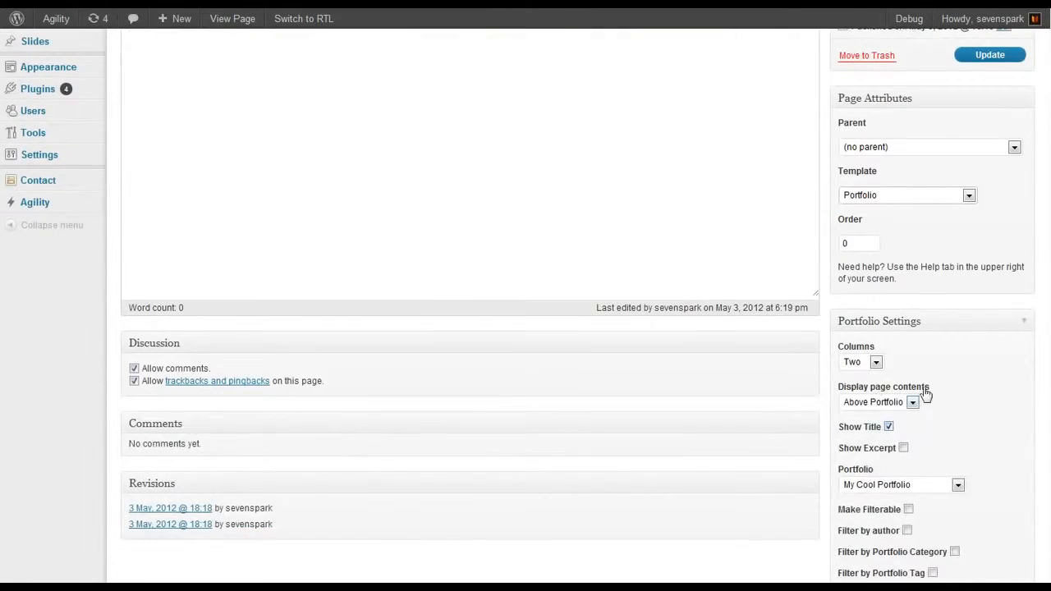
pyautogui.scroll(-1, 924, 403)
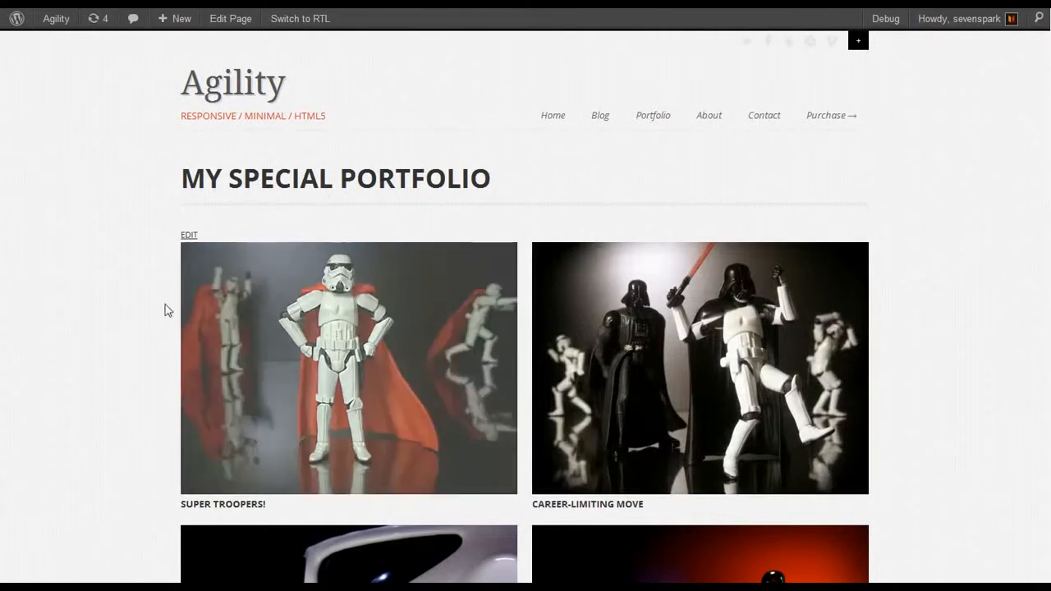
# Look through all items on the published My Special Portfolio page.
pyautogui.scroll(-3, 156, 310)
pyautogui.scroll(-6, 145, 310)
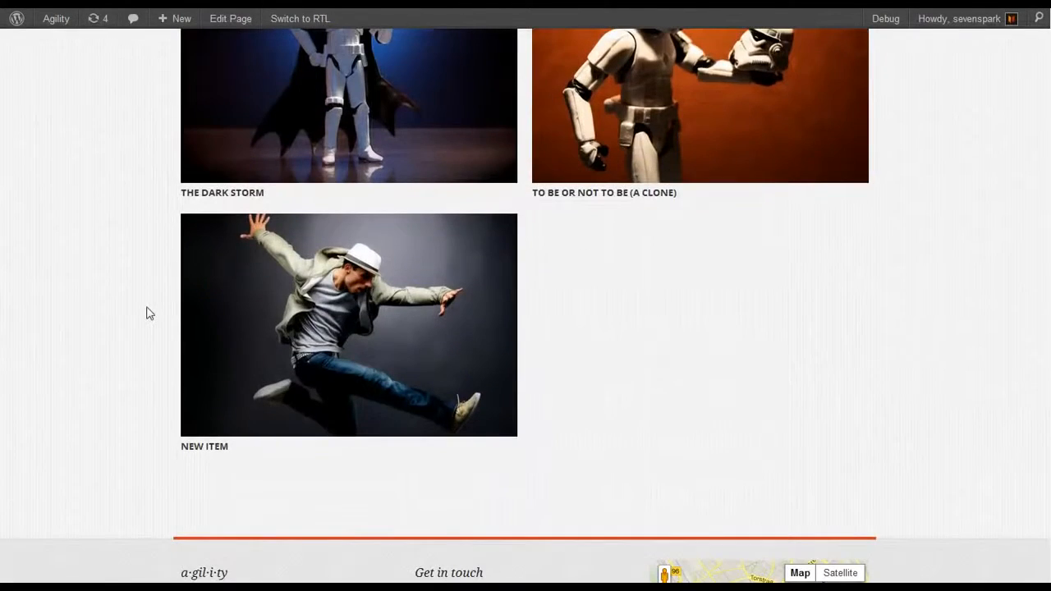
pyautogui.scroll(7, 821, 429)
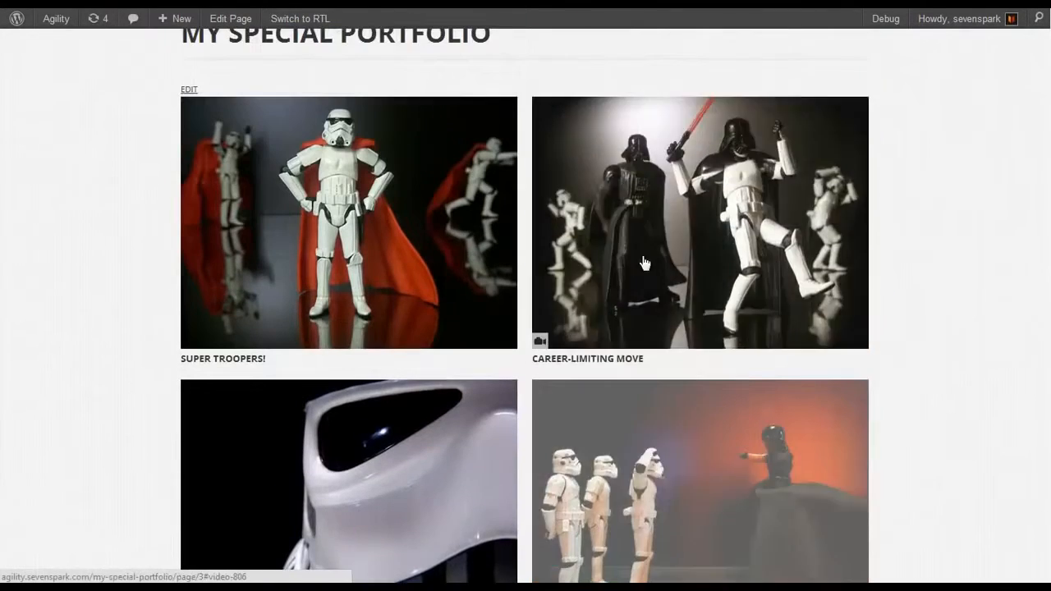
pyautogui.scroll(1, 644, 263)
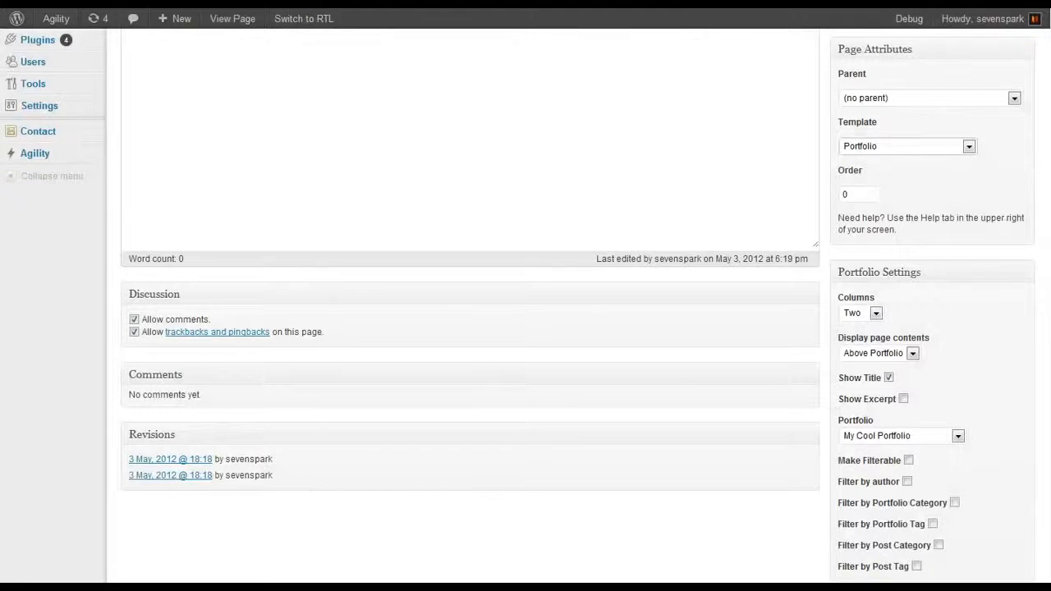
# Add the text "This is an awesome portfolio." to the page content, update the page and check it on the reloaded live page.
pyautogui.scroll(3, 990, 370)
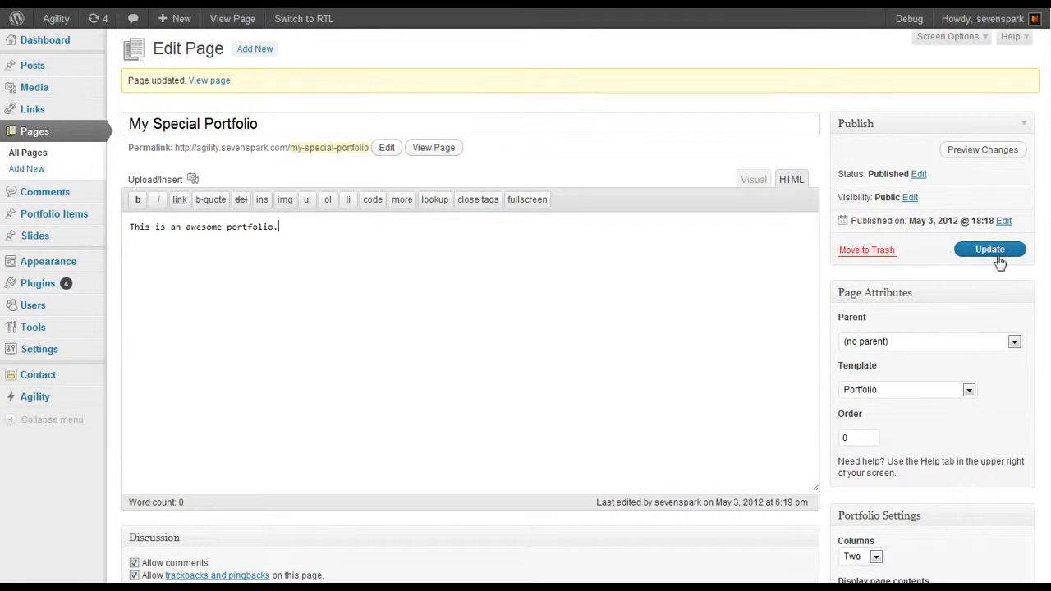
pyautogui.scroll(-3, 977, 381)
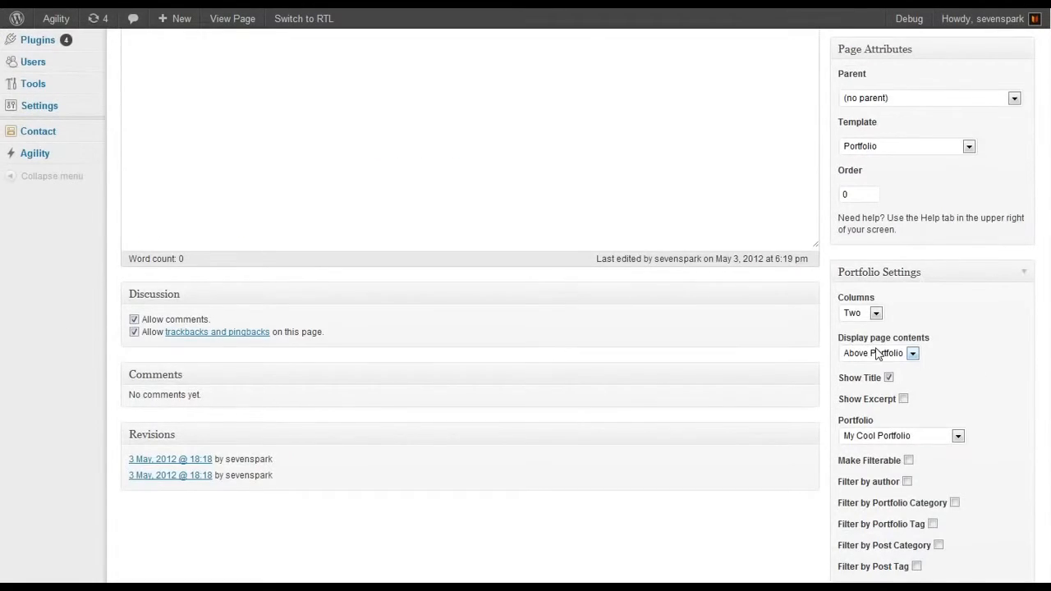
pyautogui.scroll(3, 880, 353)
pyautogui.click(1002, 259)
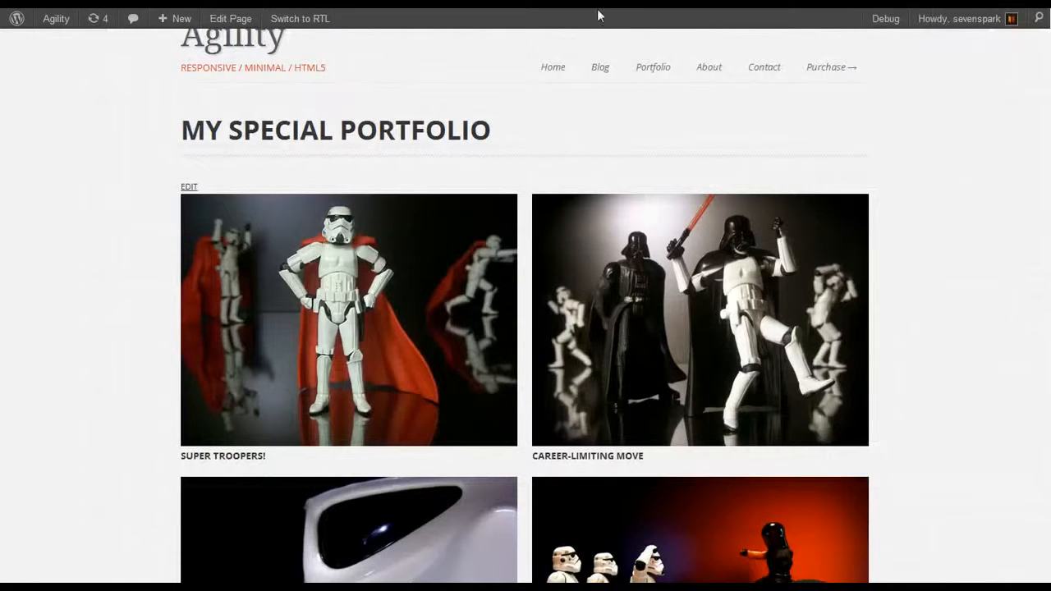
pyautogui.press('F5')
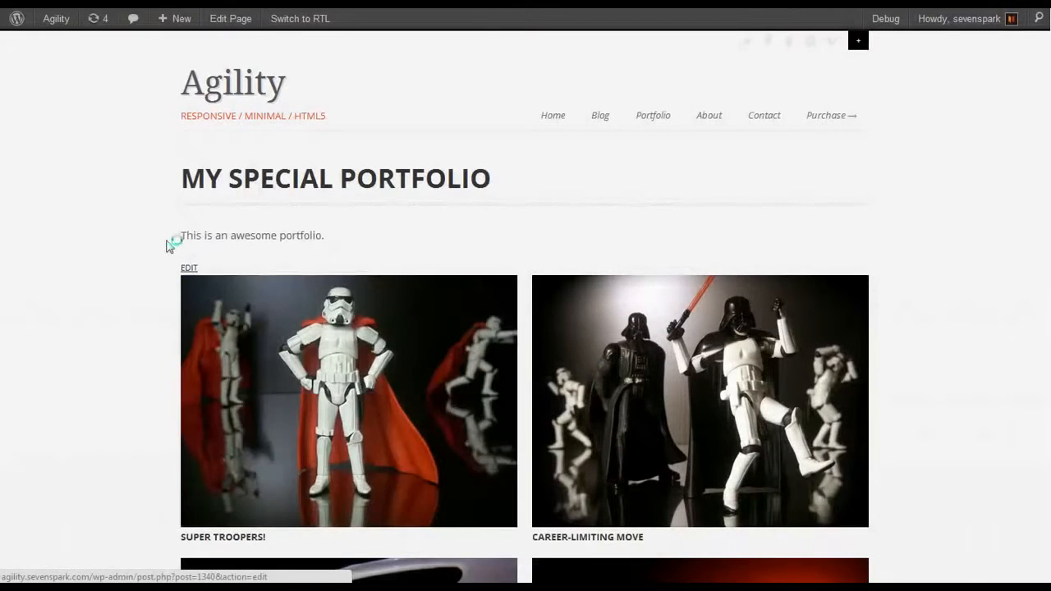
pyautogui.moveTo(168, 237); pyautogui.dragTo(398, 237)
pyautogui.click(398, 237)
pyautogui.scroll(-1, 293, 478)
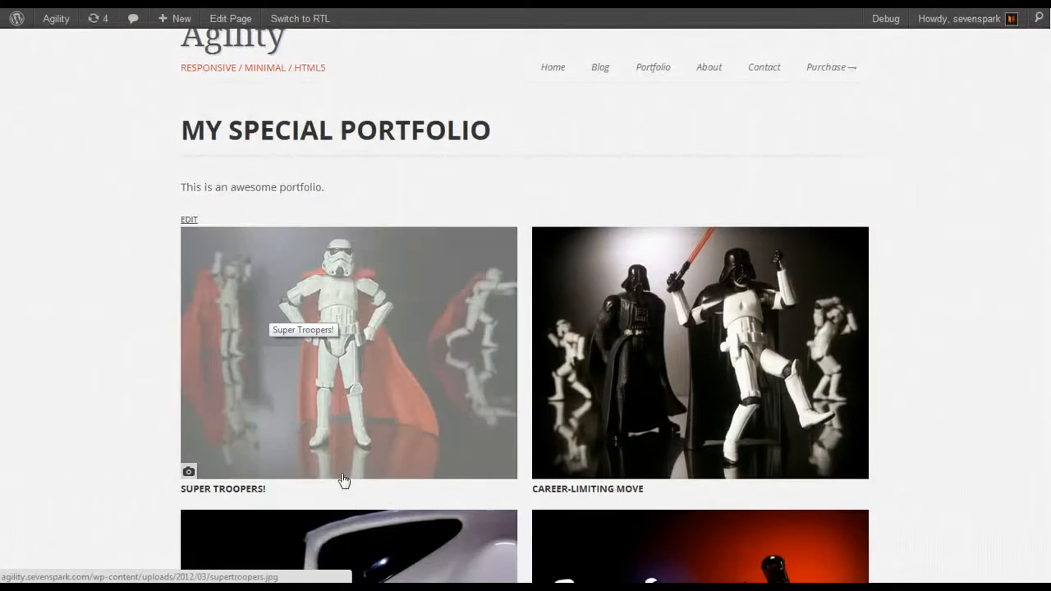
# Set the display of page contents to Below Portfolio, update the page and check the reloaded live page.
pyautogui.hotkey('ctrl', 'Tab')
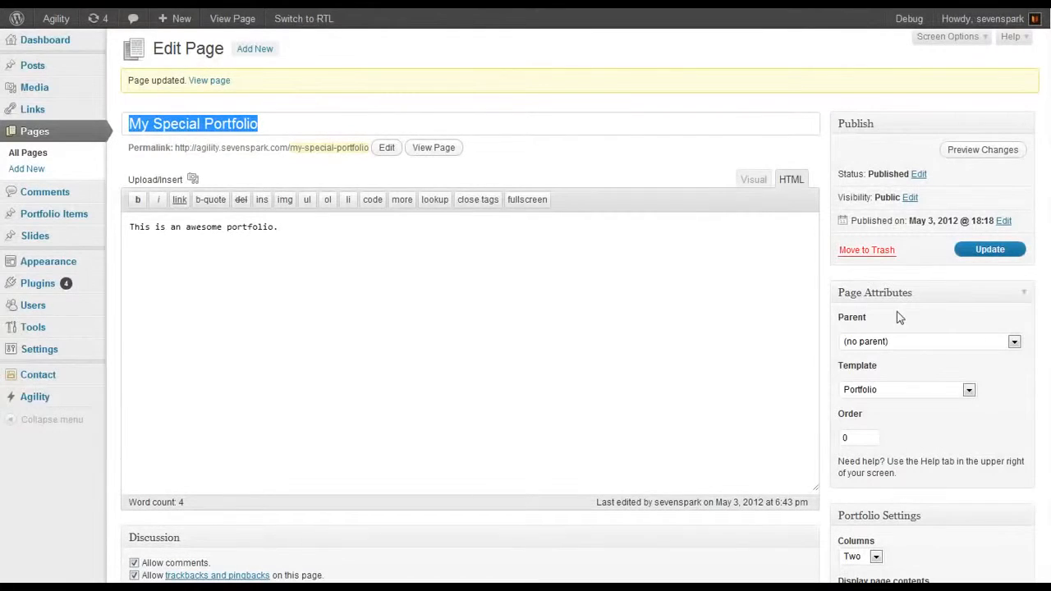
pyautogui.scroll(-2, 909, 476)
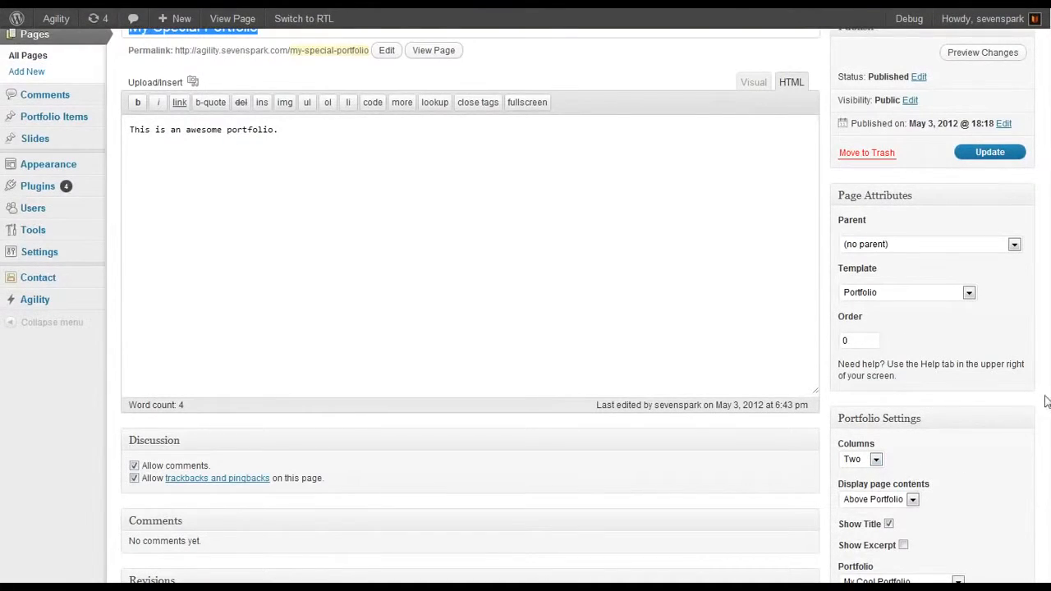
pyautogui.click(901, 499)
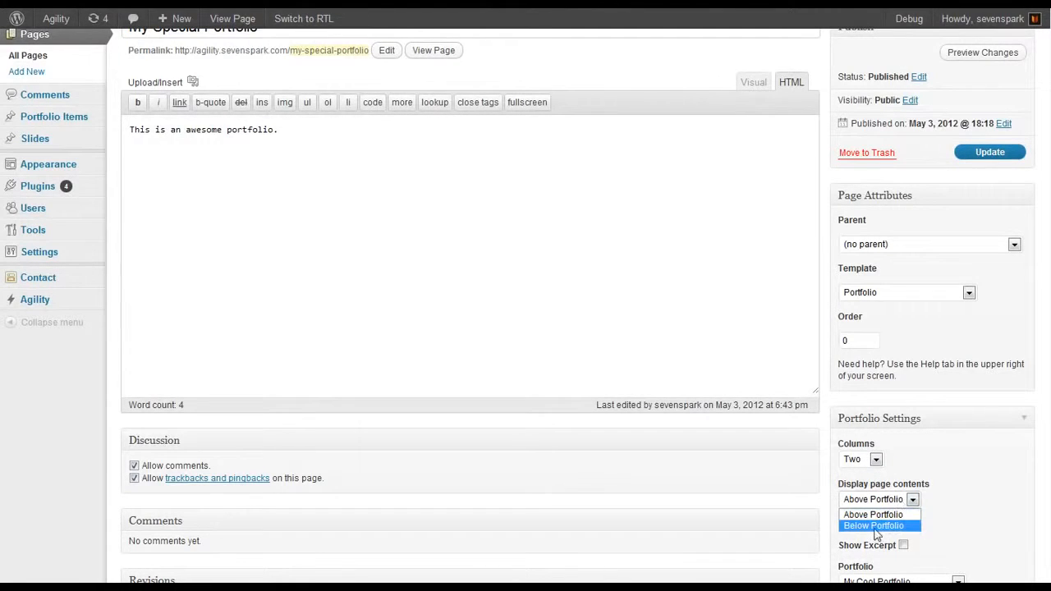
pyautogui.click(874, 526)
pyautogui.click(990, 152)
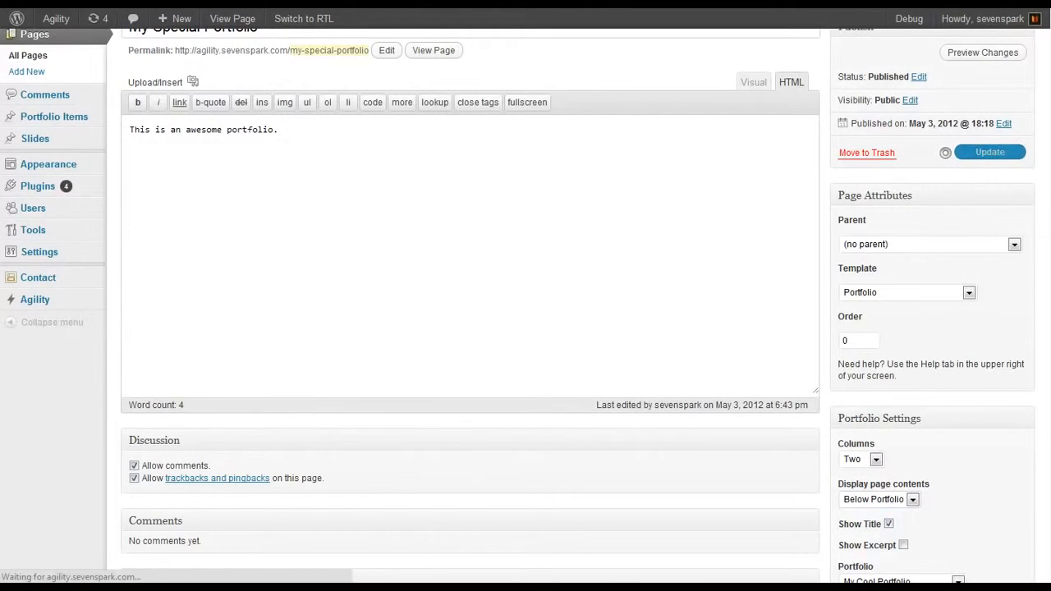
pyautogui.hotkey('ctrl', 'Tab')
pyautogui.press('F5')
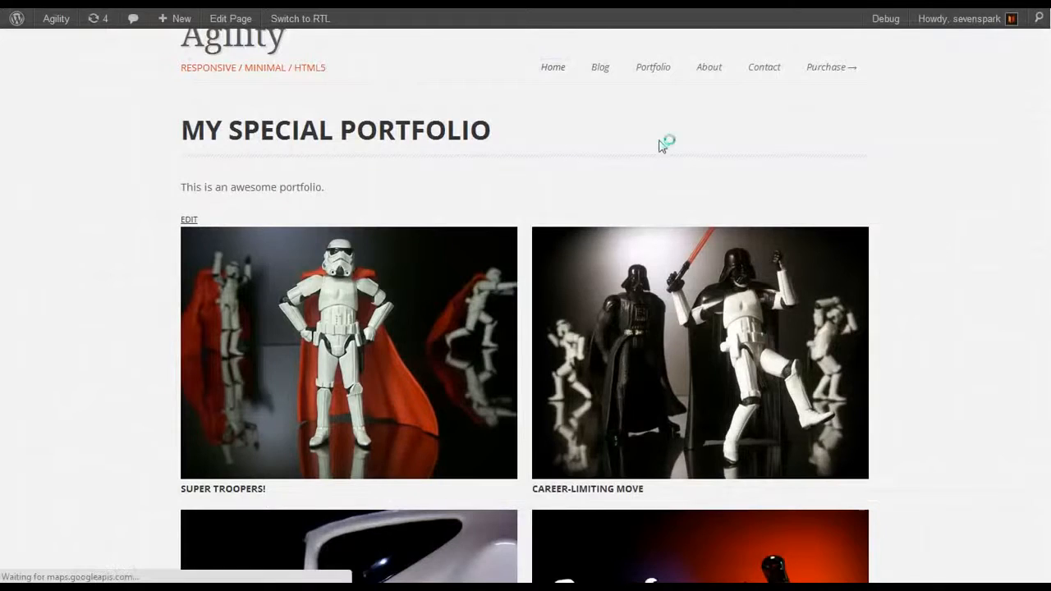
pyautogui.scroll(-15, 912, 375)
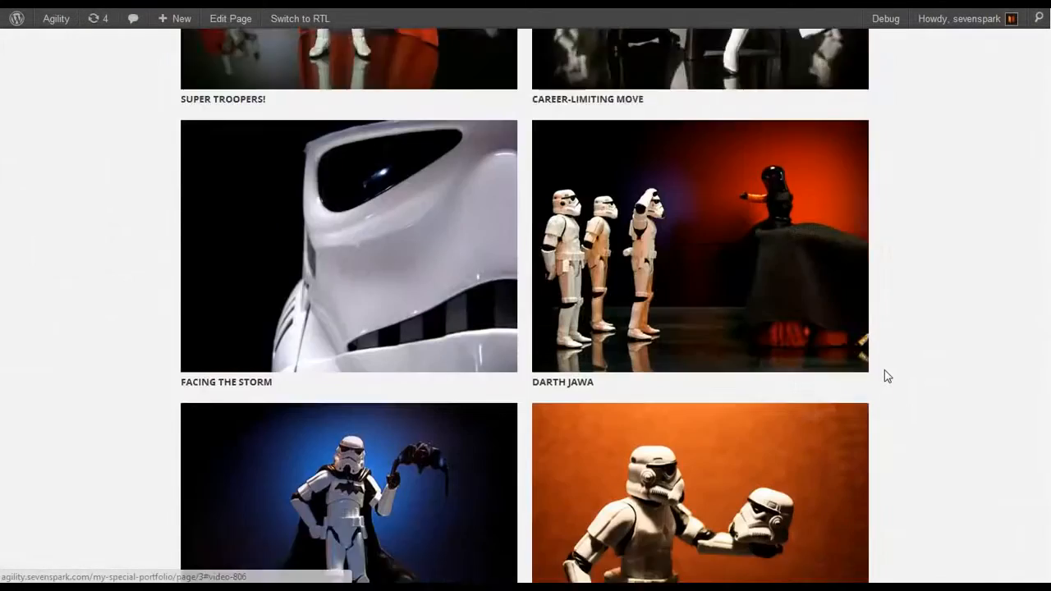
pyautogui.scroll(-1, 887, 376)
pyautogui.scroll(15, 879, 380)
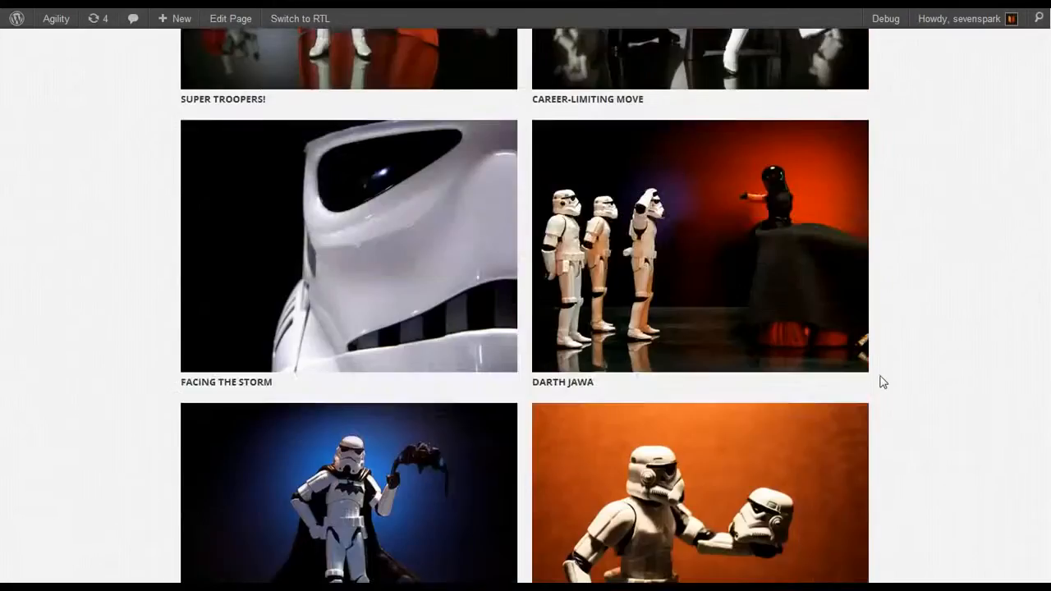
# Collapse the Page Attributes box, set the portfolio columns to Four, and update the page and reload its live view.
pyautogui.hotkey('ctrl', 'shift', 'Tab')
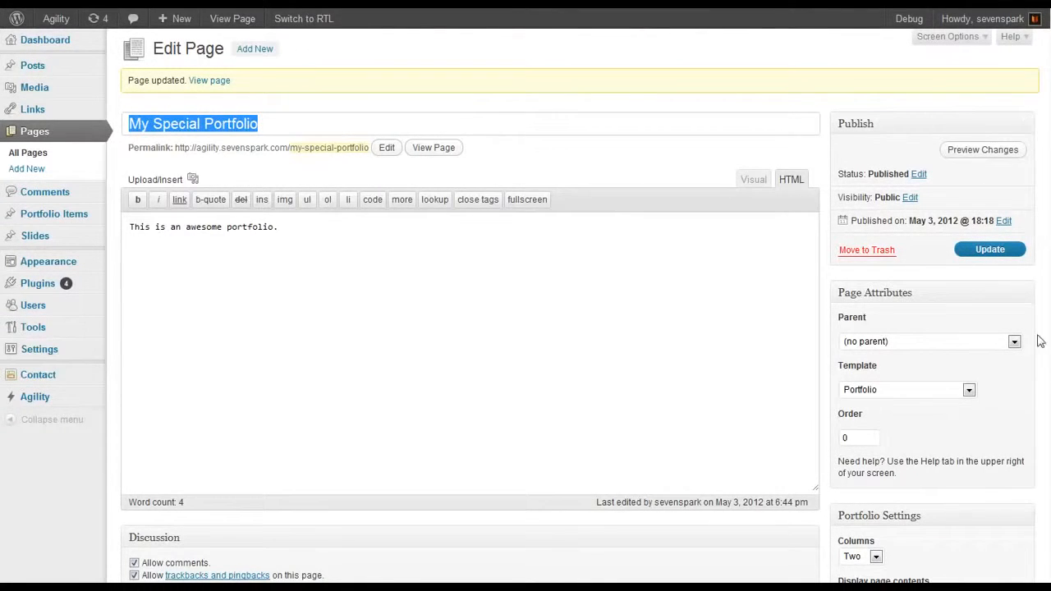
pyautogui.click(1025, 294)
pyautogui.scroll(-2, 917, 428)
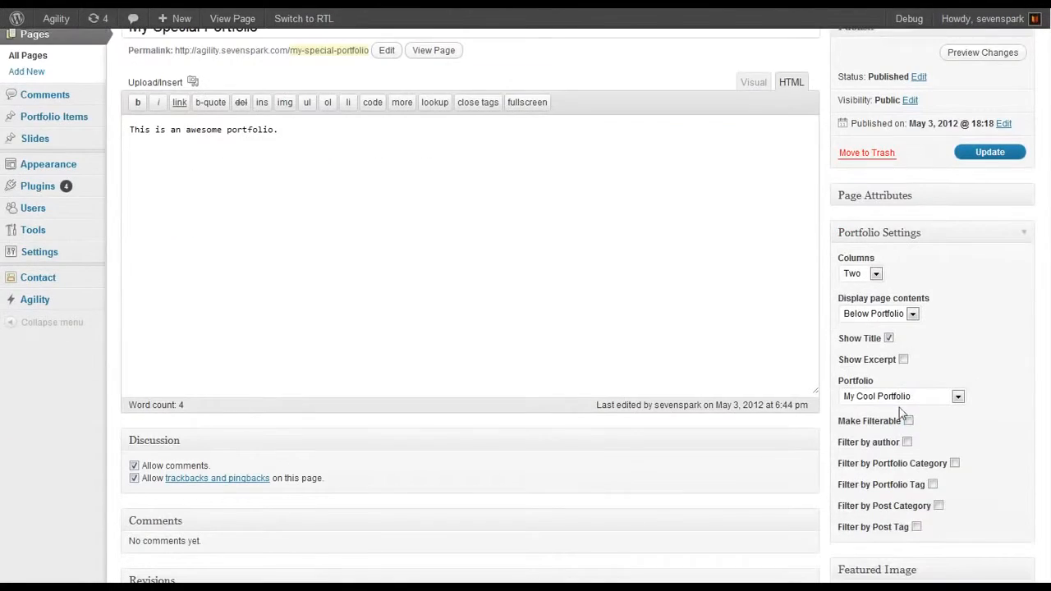
pyautogui.click(876, 273)
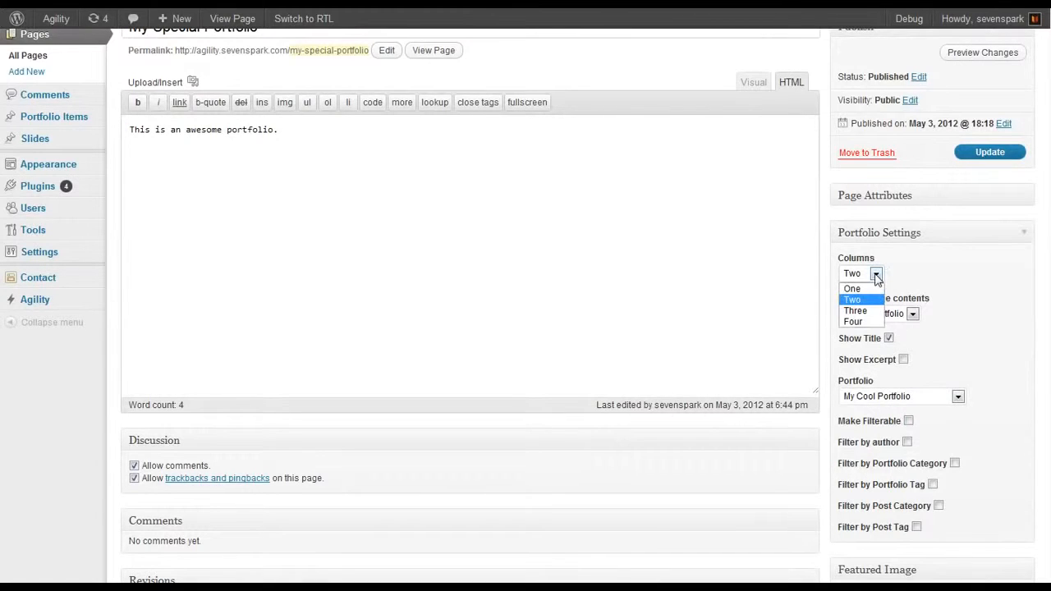
pyautogui.click(854, 321)
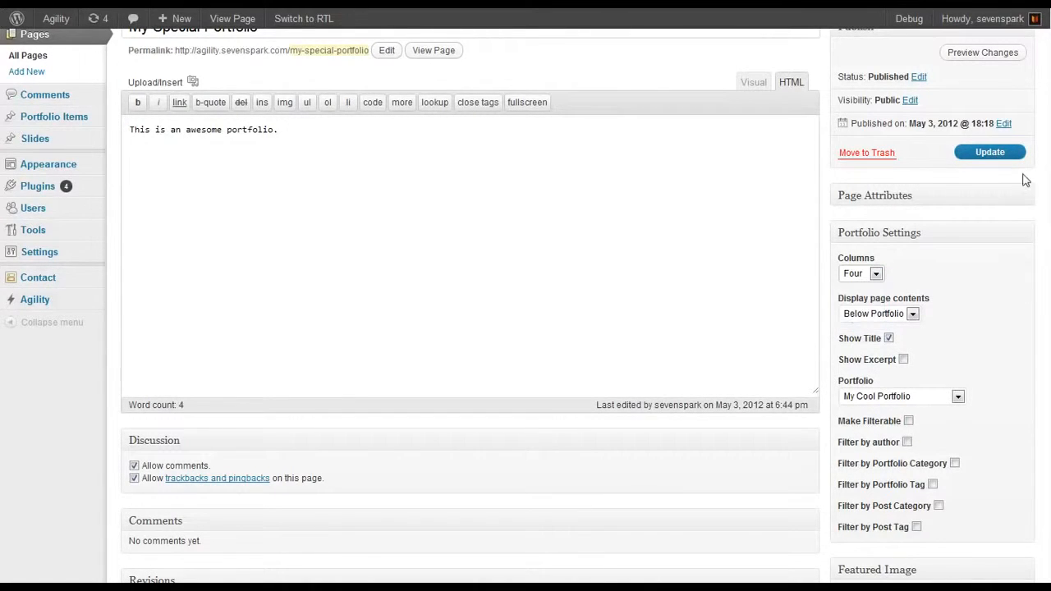
pyautogui.click(1000, 154)
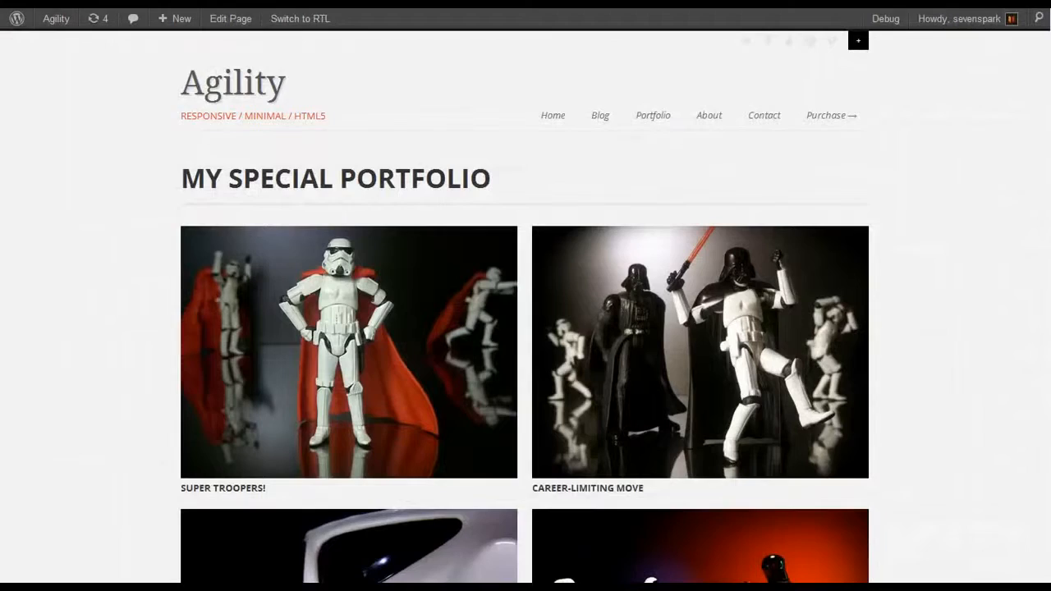
pyautogui.press('F5')
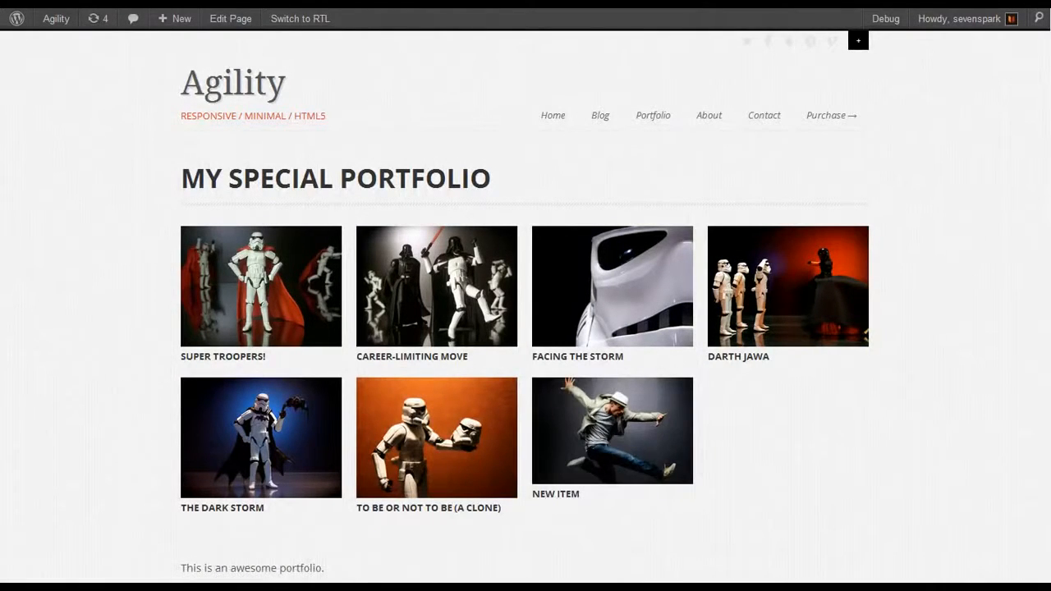
# Save My Cool Portfolio in PortfolioConstructor with New Item removed, and reload the live portfolio page.
pyautogui.hotkey('ctrl', 'Tab')
pyautogui.click(952, 58)
pyautogui.hotkey('ctrl', 'Tab')
pyautogui.press('F5')
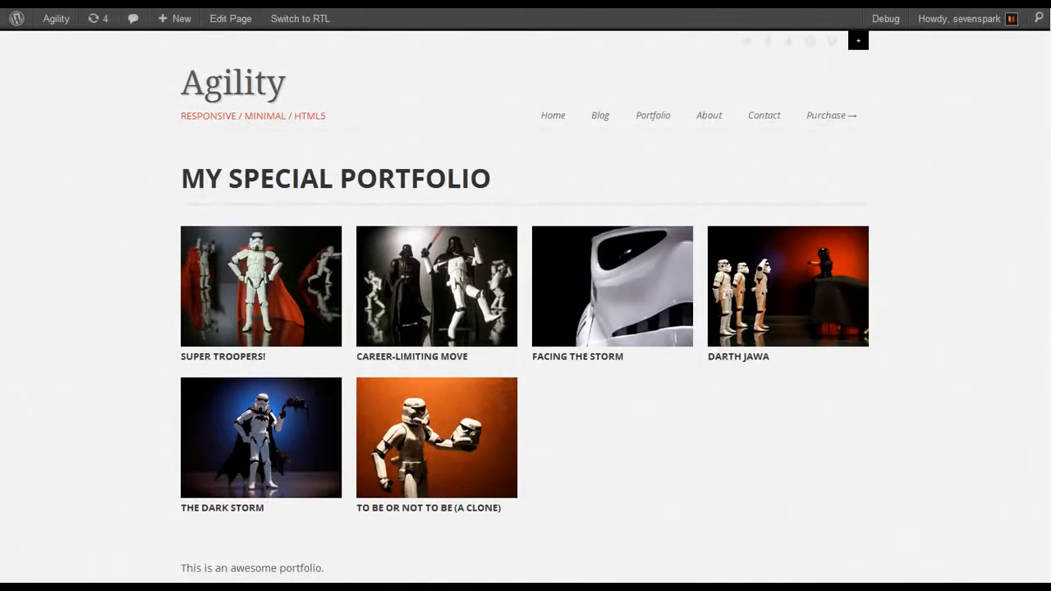
# Enable Show Excerpt in the My Special Portfolio page's portfolio settings and update the page.
pyautogui.hotkey('ctrl', 'shift', 'Tab')
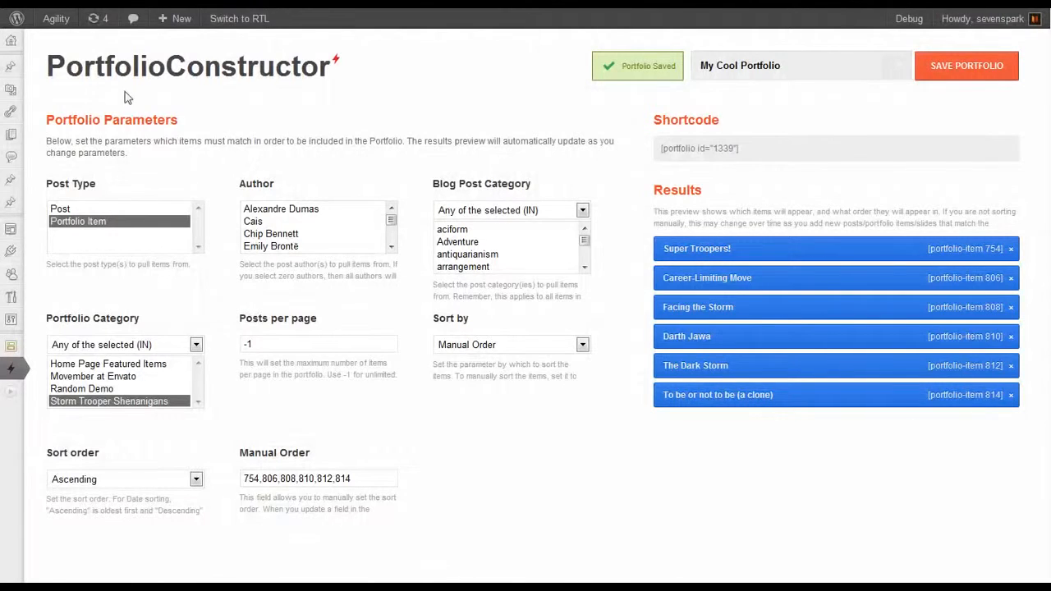
pyautogui.hotkey('ctrl', 'shift', 'Tab')
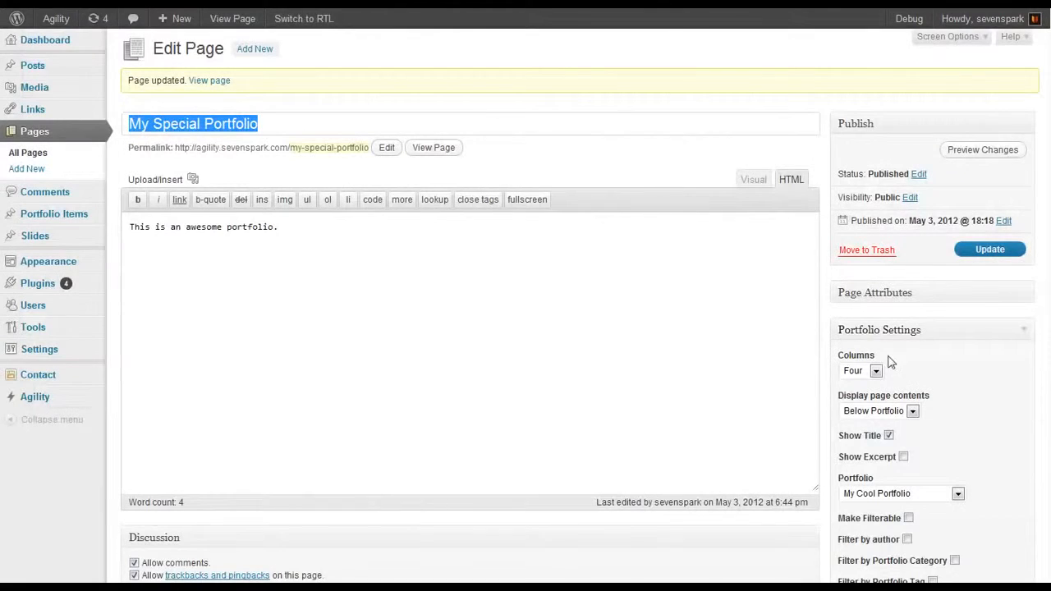
pyautogui.scroll(-3, 952, 406)
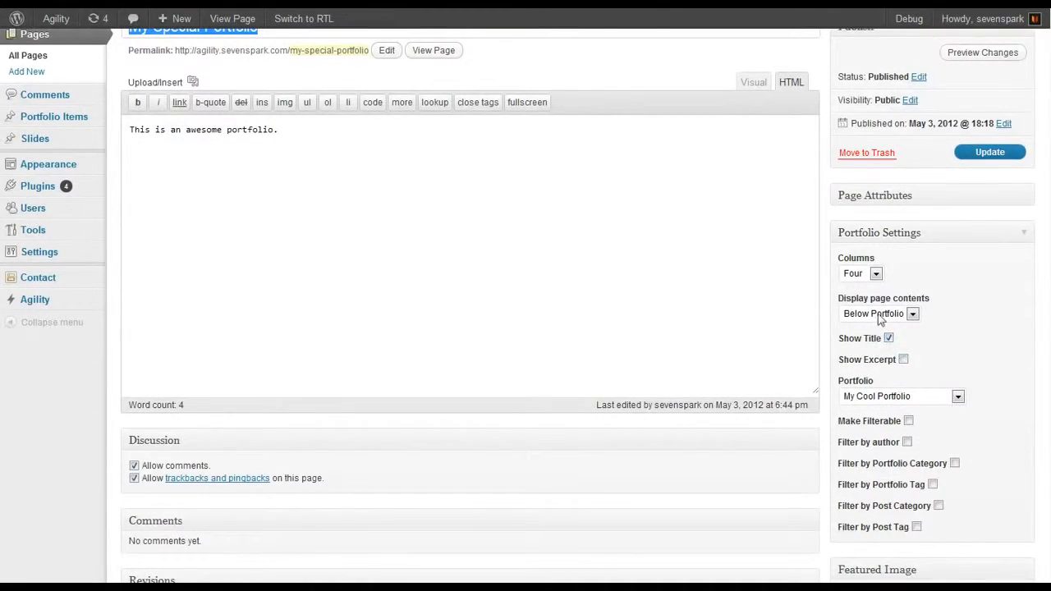
pyautogui.click(904, 361)
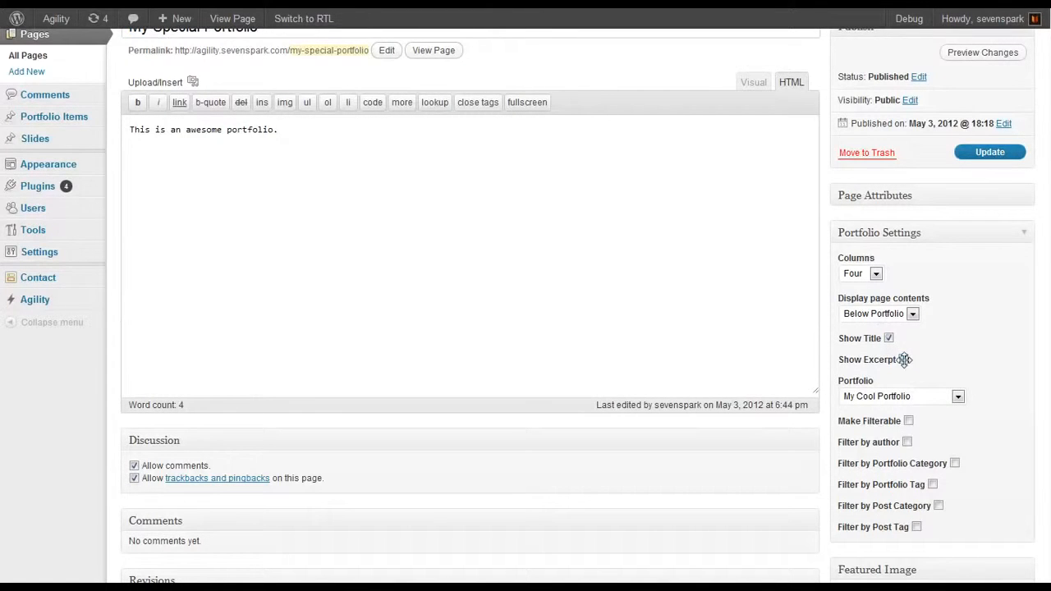
pyautogui.click(986, 154)
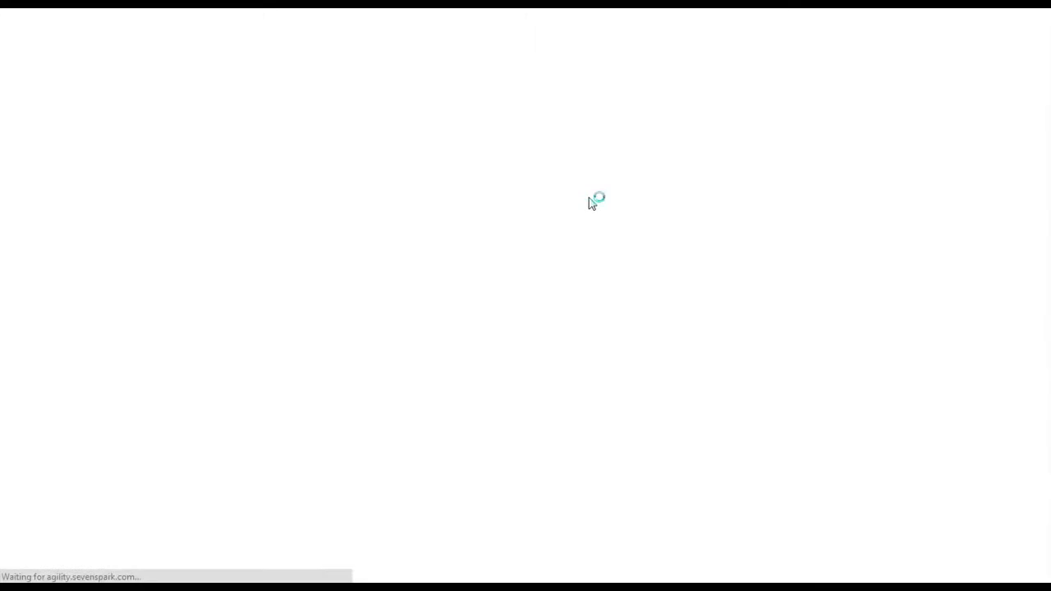
# Disable Show Title and Show Excerpt in the portfolio settings, update the page and check the reloaded live page.
pyautogui.scroll(-2, 504, 373)
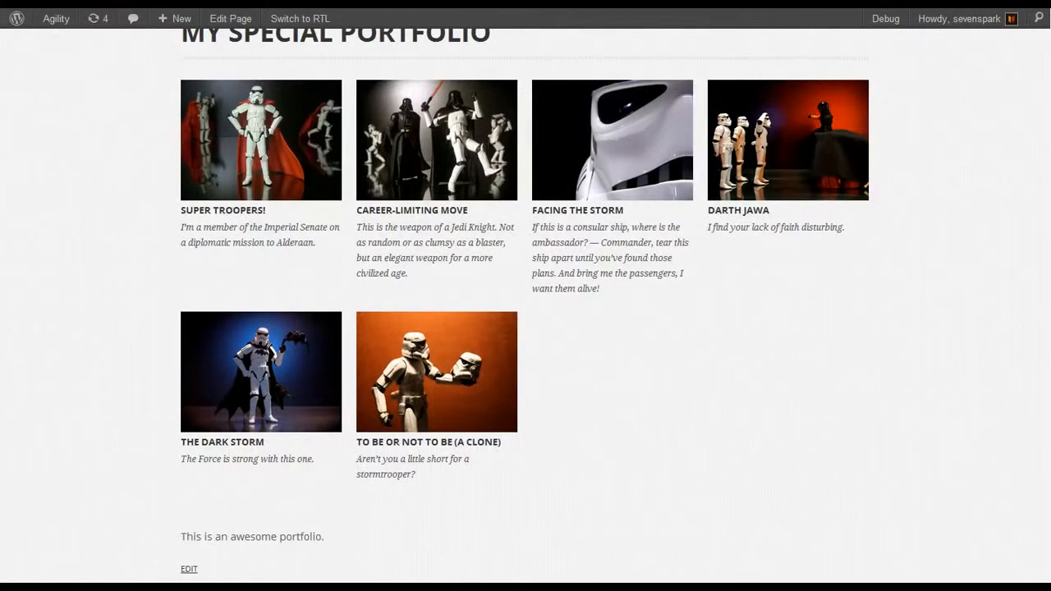
pyautogui.hotkey('ctrl', 'Tab')
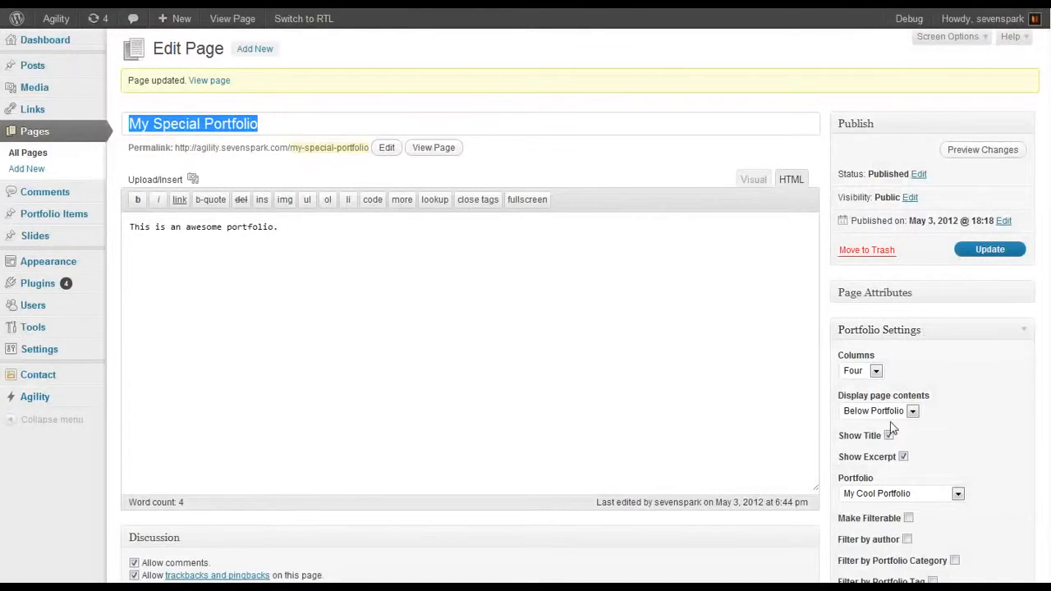
pyautogui.scroll(-2, 892, 427)
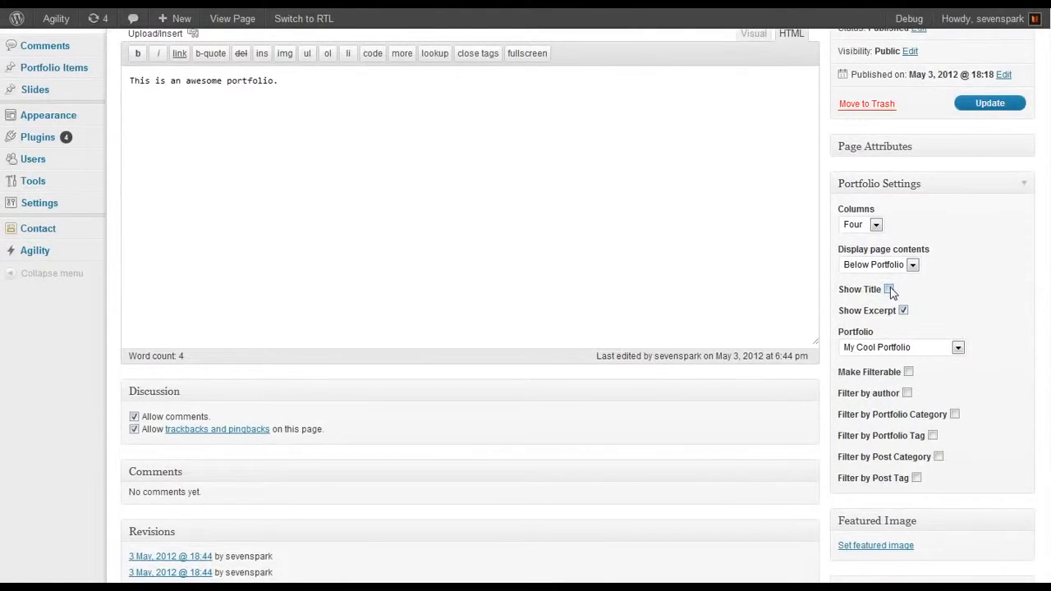
pyautogui.click(903, 310)
pyautogui.click(992, 103)
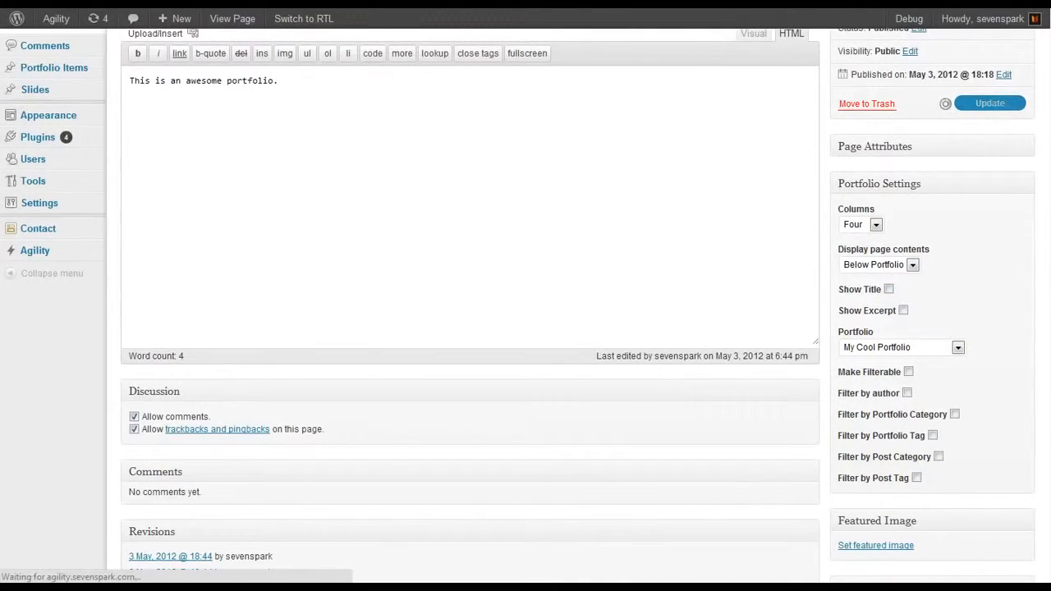
pyautogui.hotkey('ctrl', 'Tab')
pyautogui.press('F5')
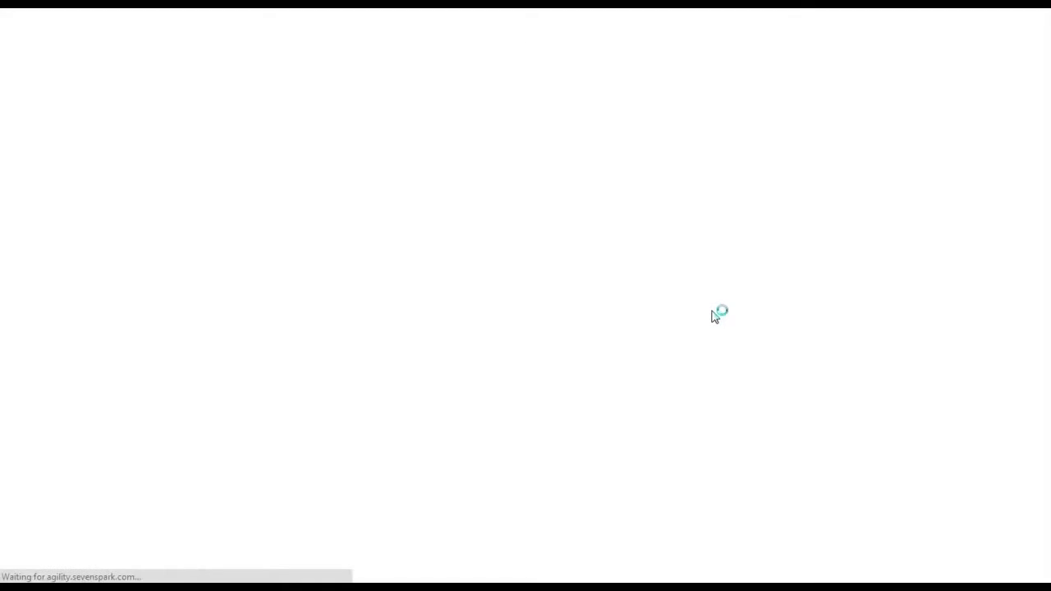
pyautogui.scroll(-2, 708, 342)
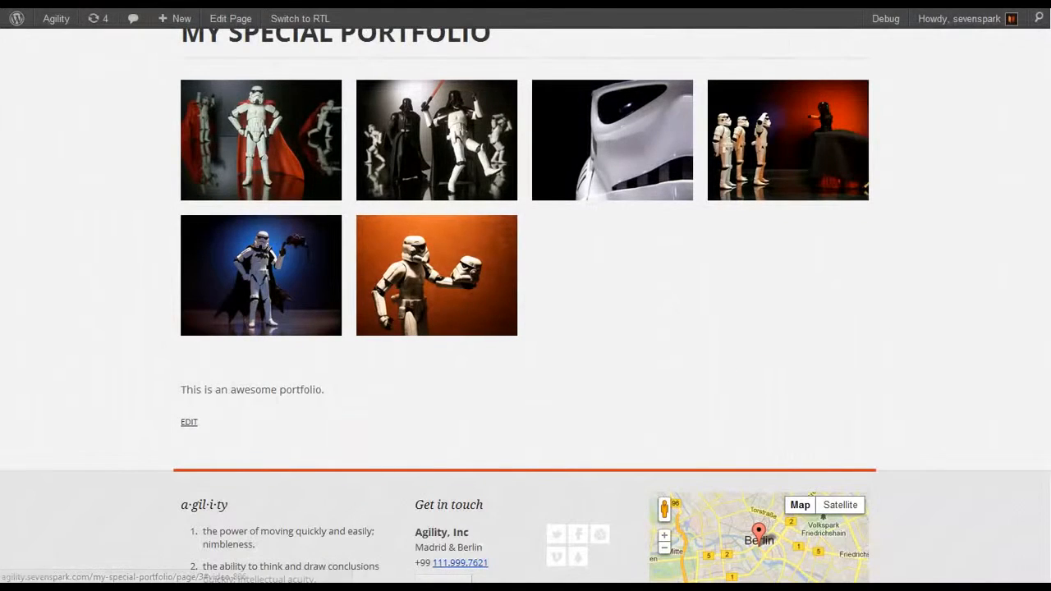
# Review the portfolios offered in the page's Portfolio setting and compare them with the saved portfolios in PortfolioConstructor.
pyautogui.hotkey('ctrl', 'shift', 'Tab')
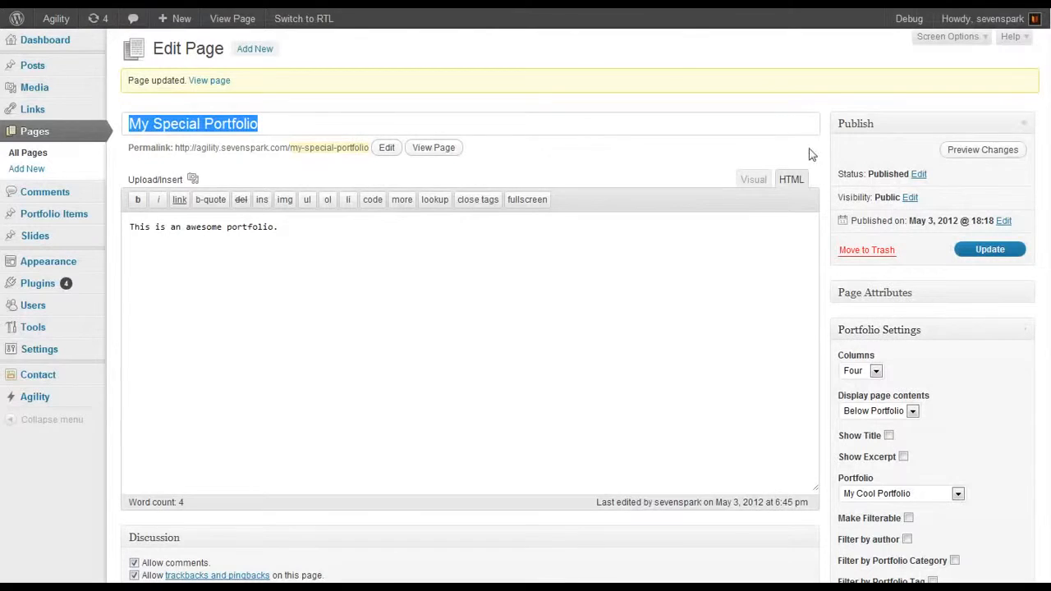
pyautogui.scroll(-2, 978, 429)
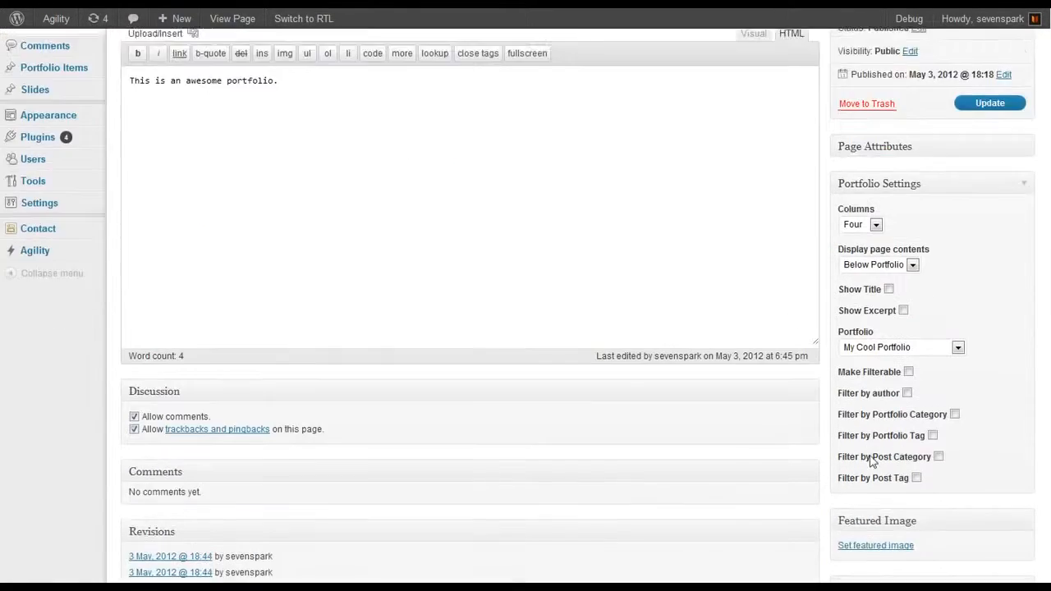
pyautogui.scroll(-1, 872, 461)
pyautogui.click(916, 251)
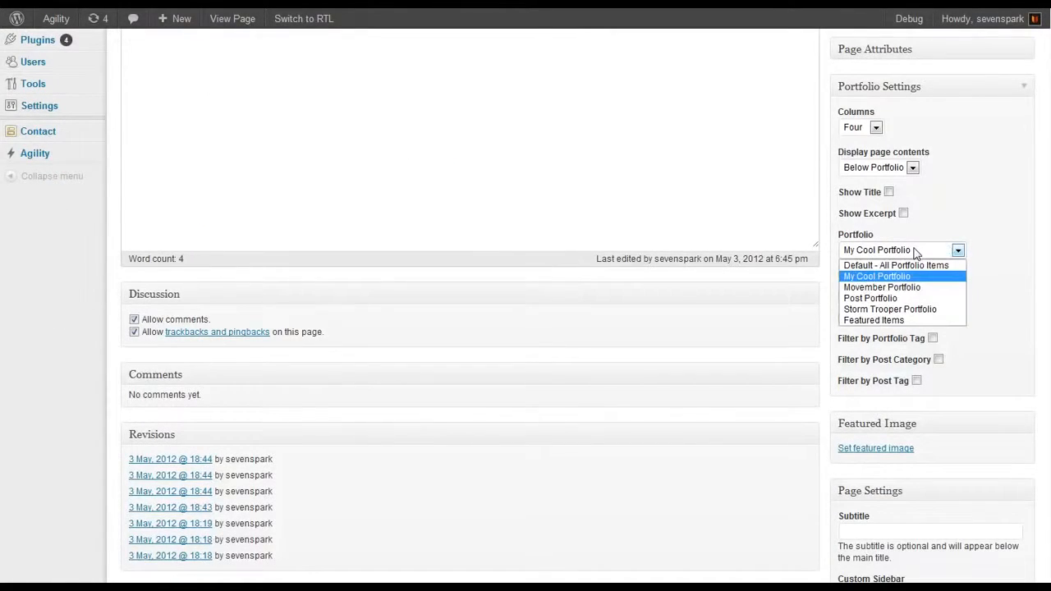
pyautogui.click(914, 250)
pyautogui.click(905, 243)
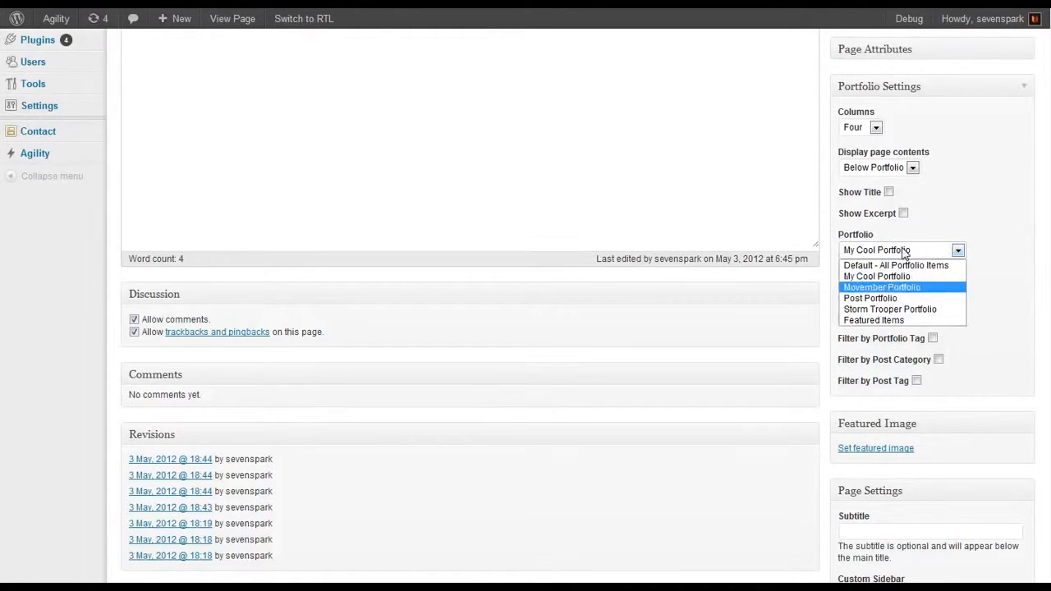
pyautogui.click(893, 243)
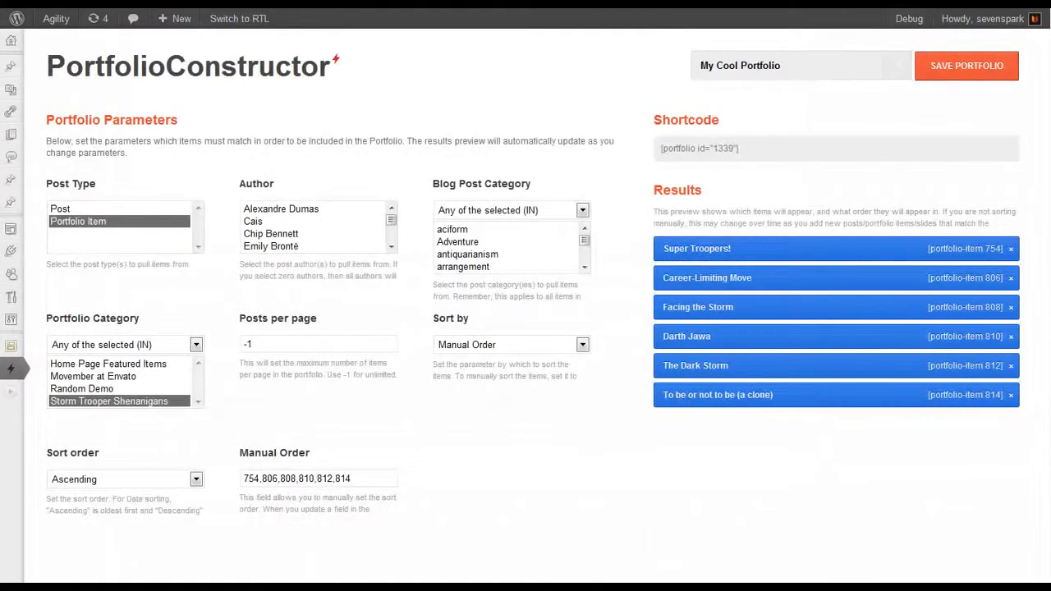
pyautogui.click(899, 65)
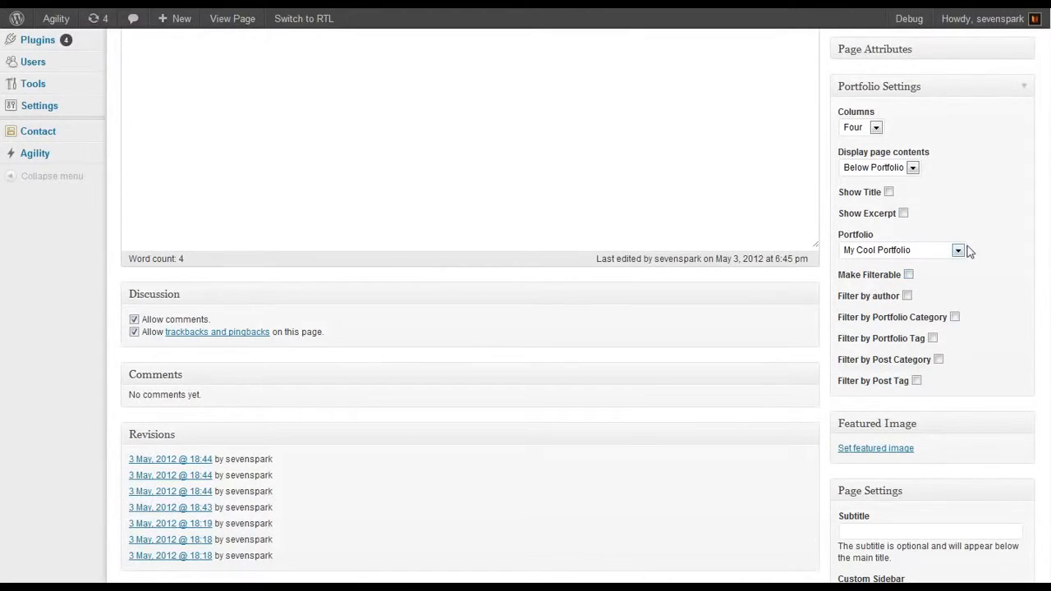
# Enable Make Filterable and Filter by Portfolio Tag, update the page and reload its live view.
pyautogui.click(907, 274)
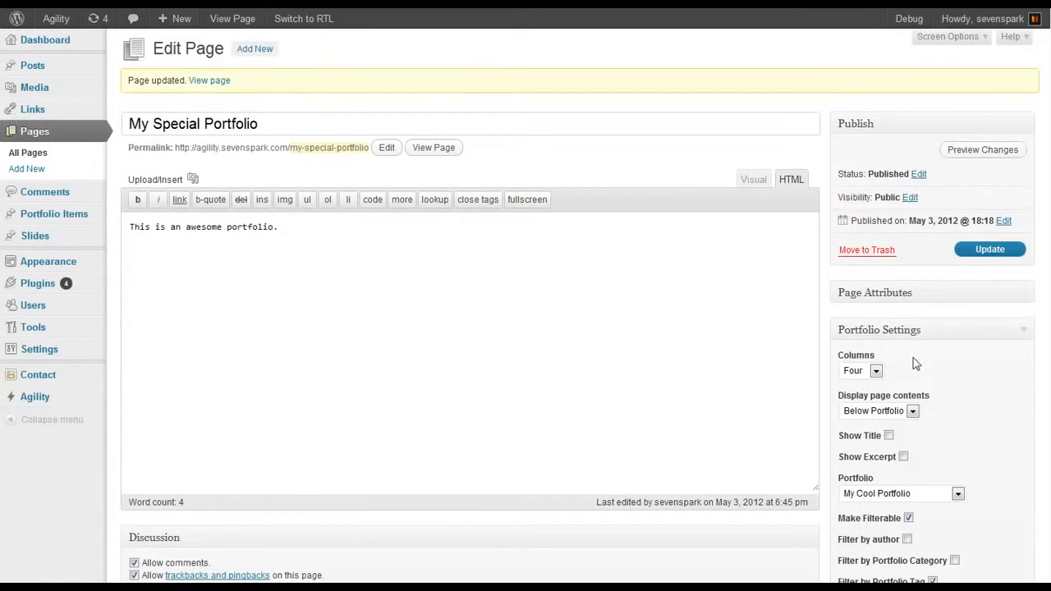
pyautogui.click(1003, 248)
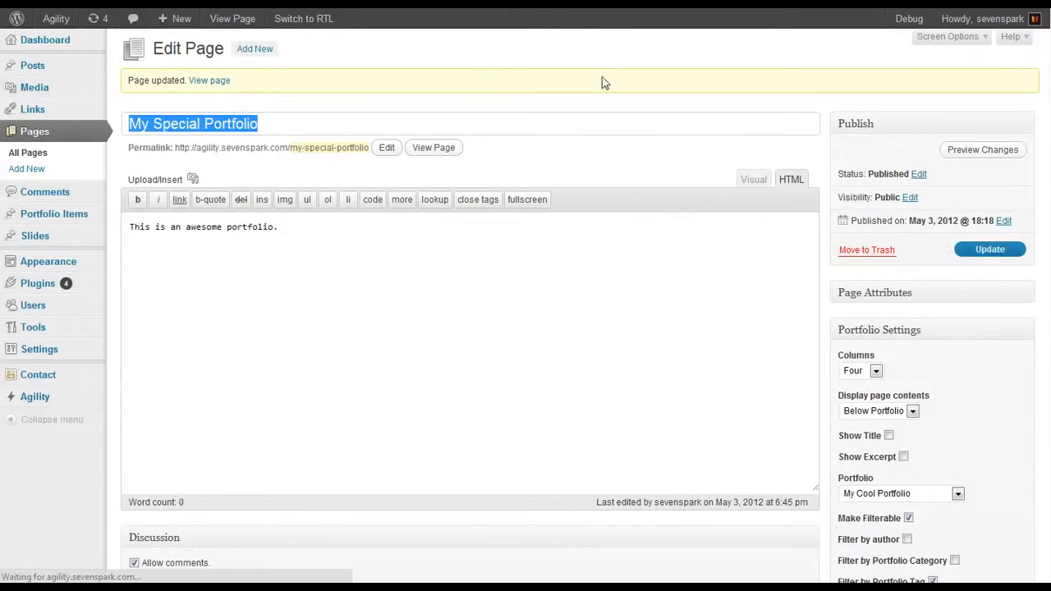
pyautogui.hotkey('ctrl', 'Tab')
pyautogui.press('F5')
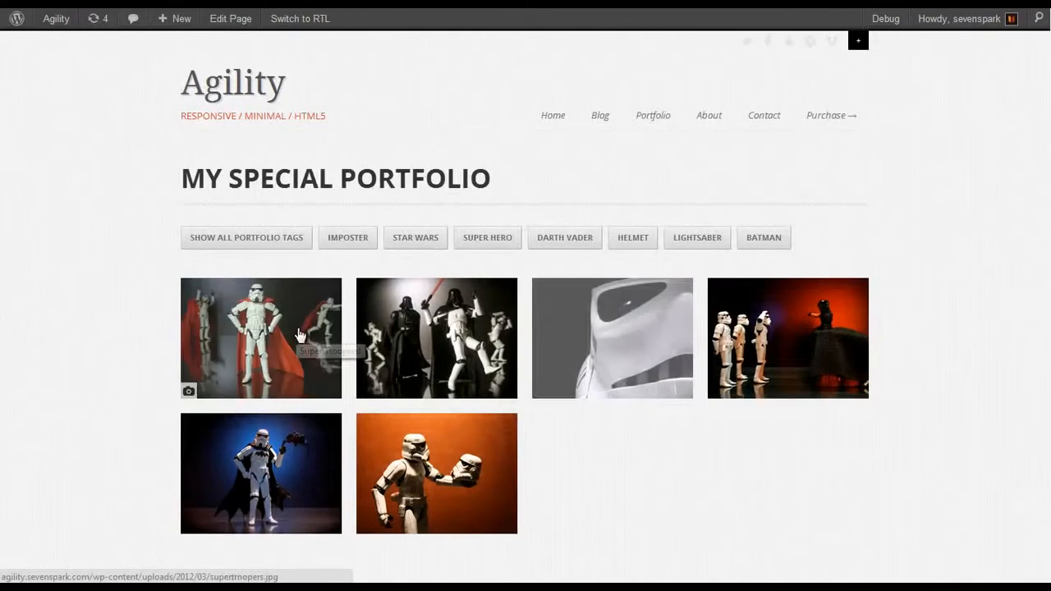
# Test the tag filters on the live portfolio page with Darth Vader, Lightsaber, Star Wars and Imposter.
pyautogui.scroll(-2, 516, 319)
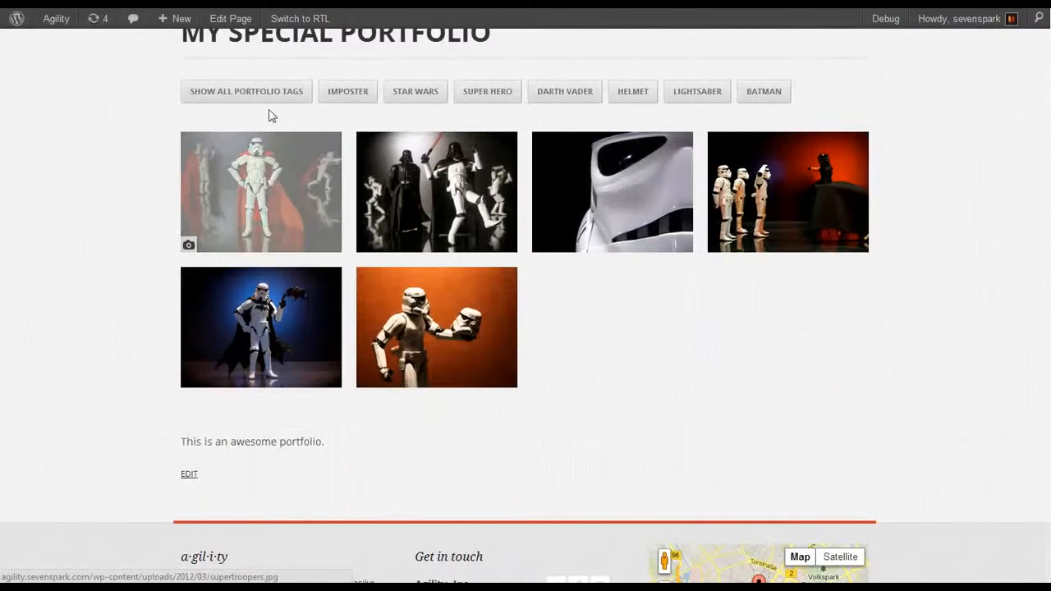
pyautogui.scroll(1, 274, 148)
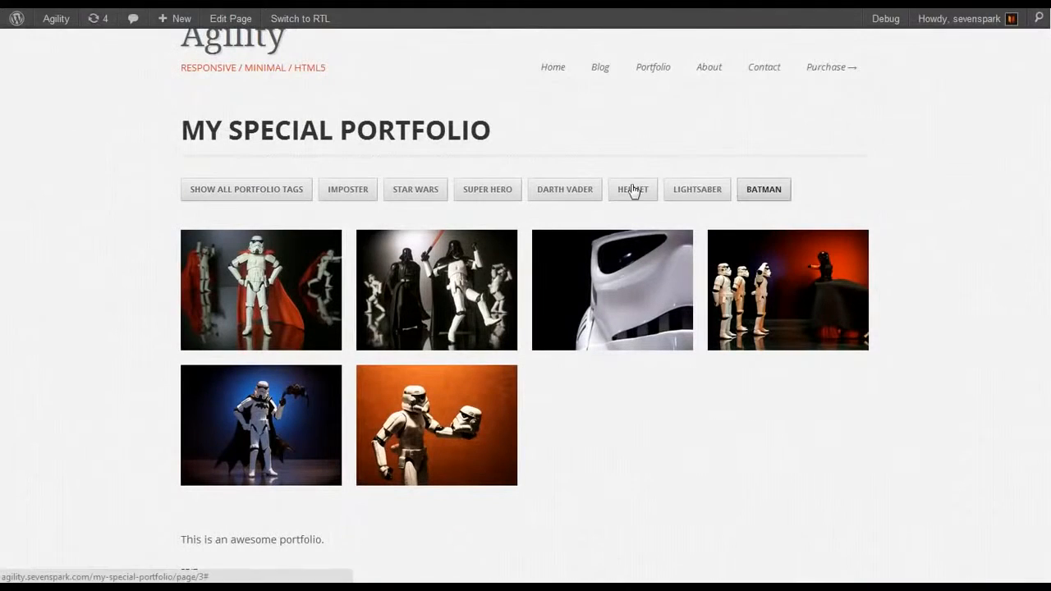
pyautogui.click(567, 192)
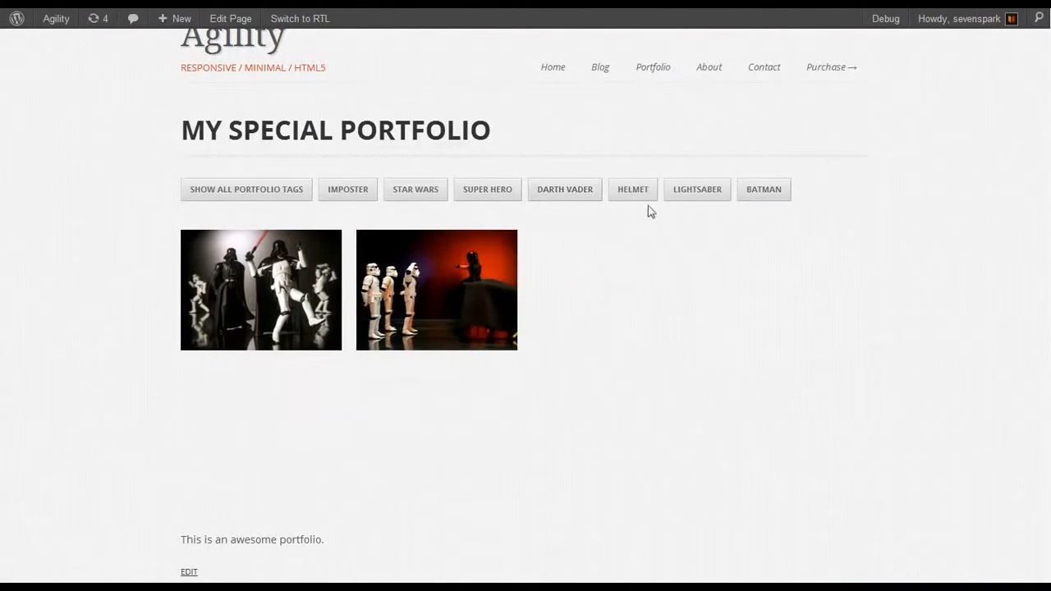
pyautogui.click(704, 188)
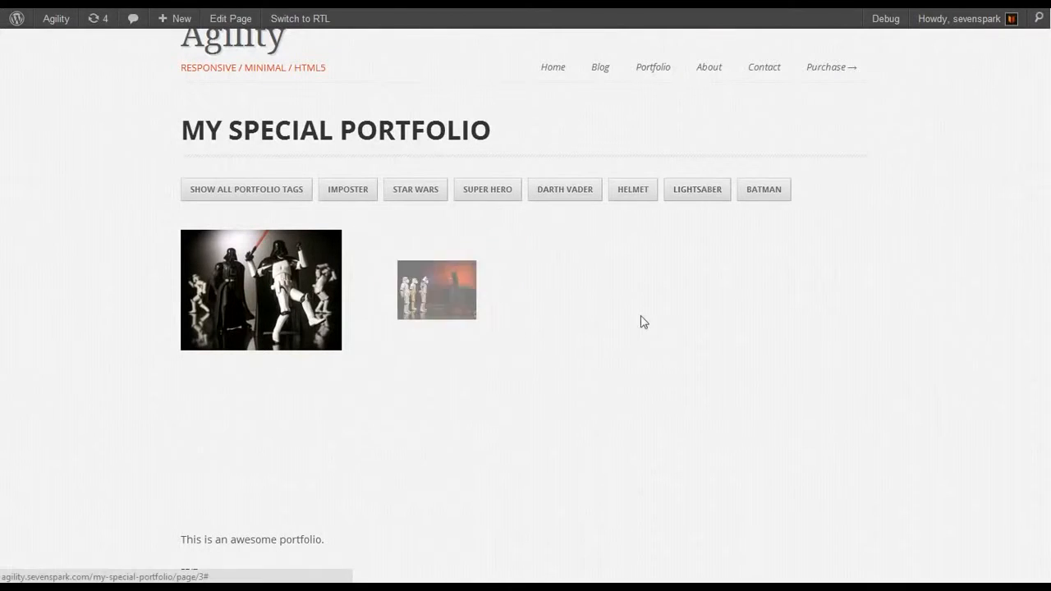
pyautogui.click(414, 190)
pyautogui.click(365, 191)
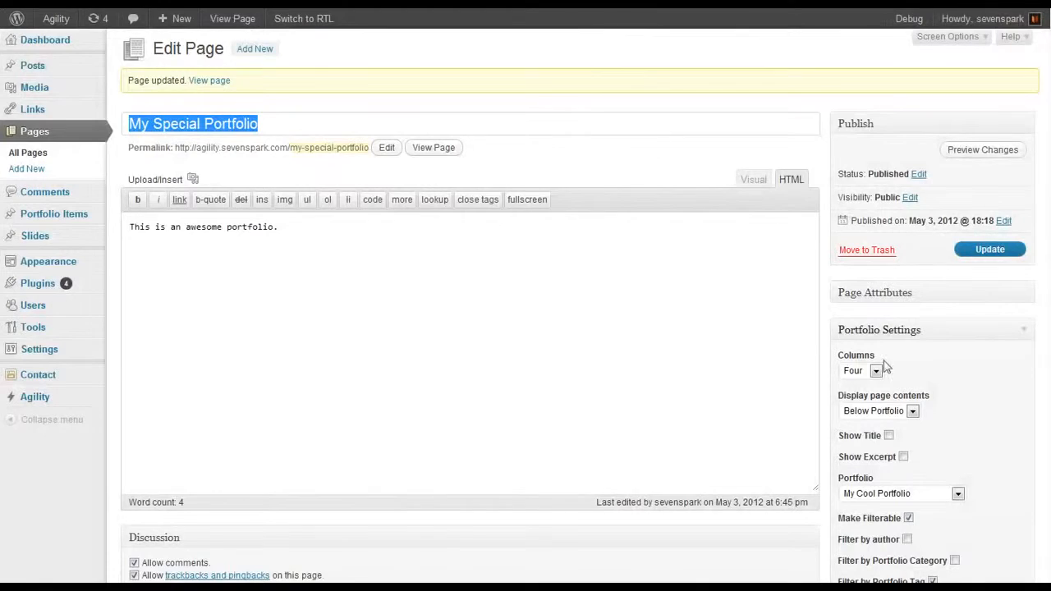
# Enable Filter by author in the portfolio settings, update the page and check the reloaded live page.
pyautogui.scroll(-3, 991, 397)
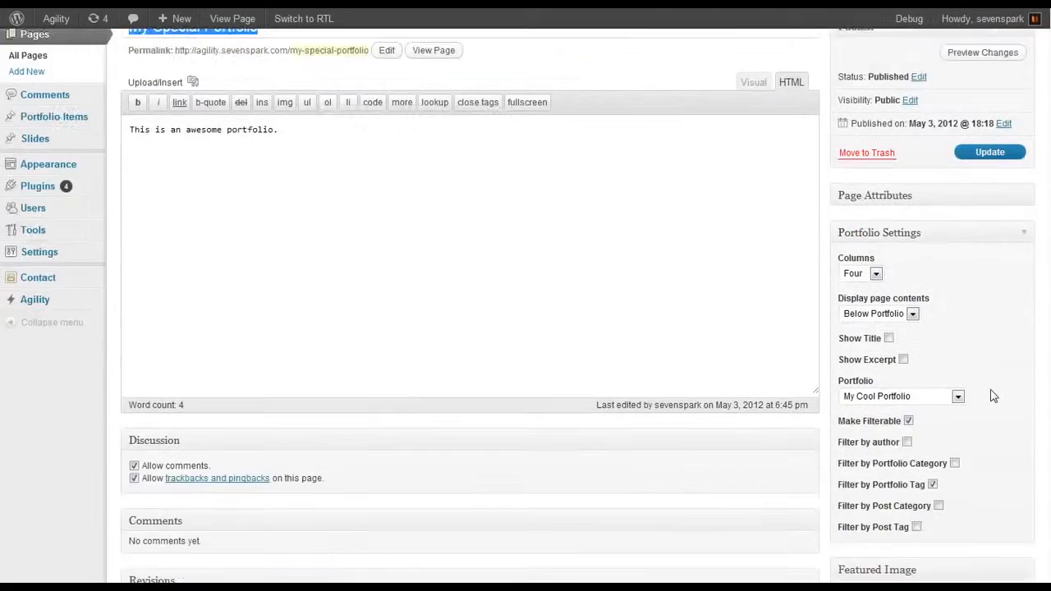
pyautogui.scroll(-1, 991, 396)
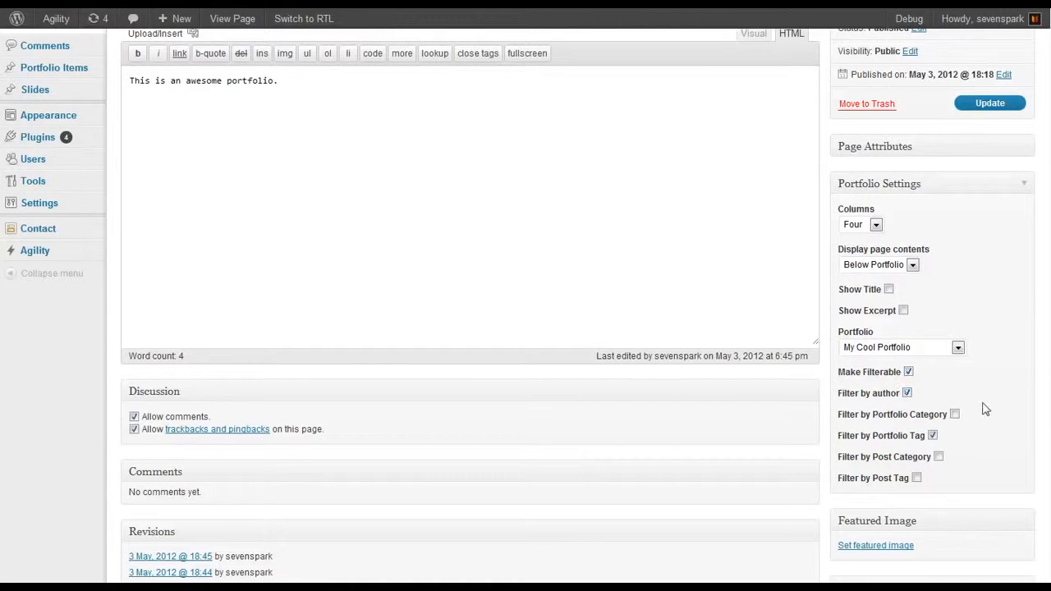
pyautogui.click(992, 104)
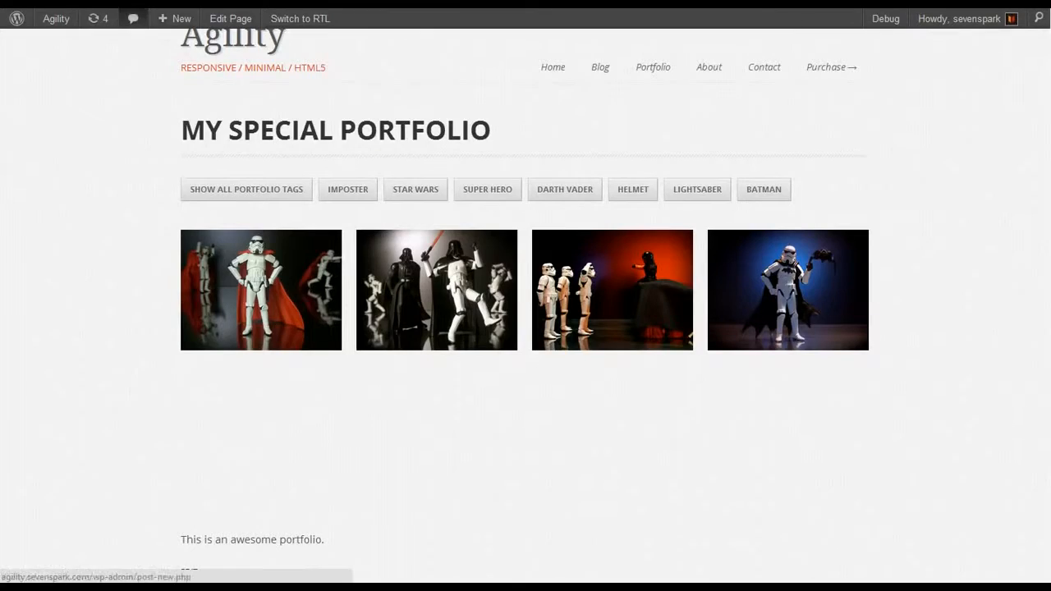
pyautogui.press('F5')
pyautogui.scroll(-1, 192, 237)
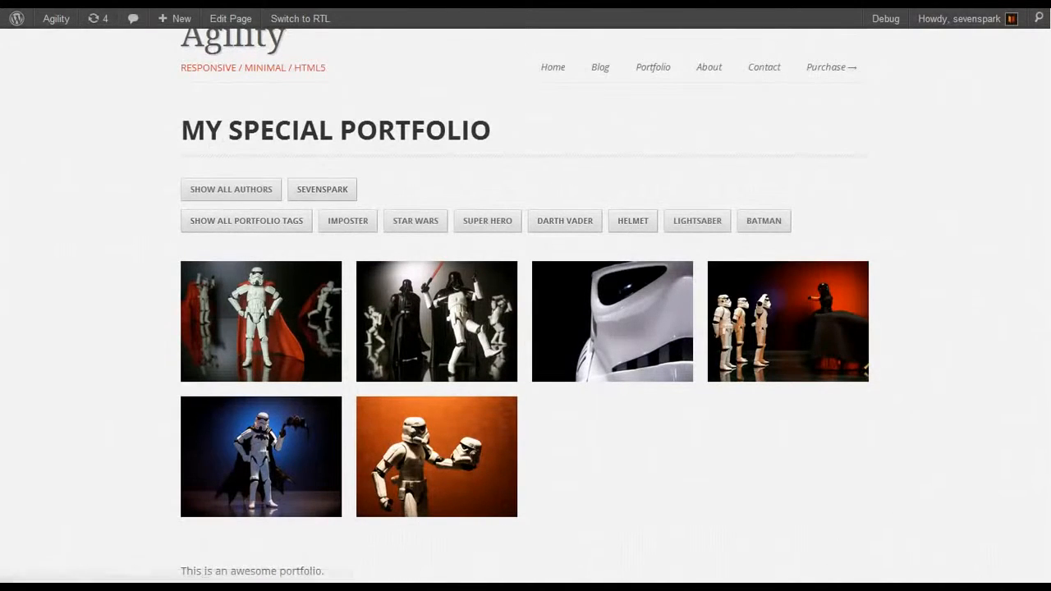
# Enter "This is my fantastic portfolio page" as the subtitle in the page settings of My Special Portfolio.
pyautogui.hotkey('ctrl', 'Tab')
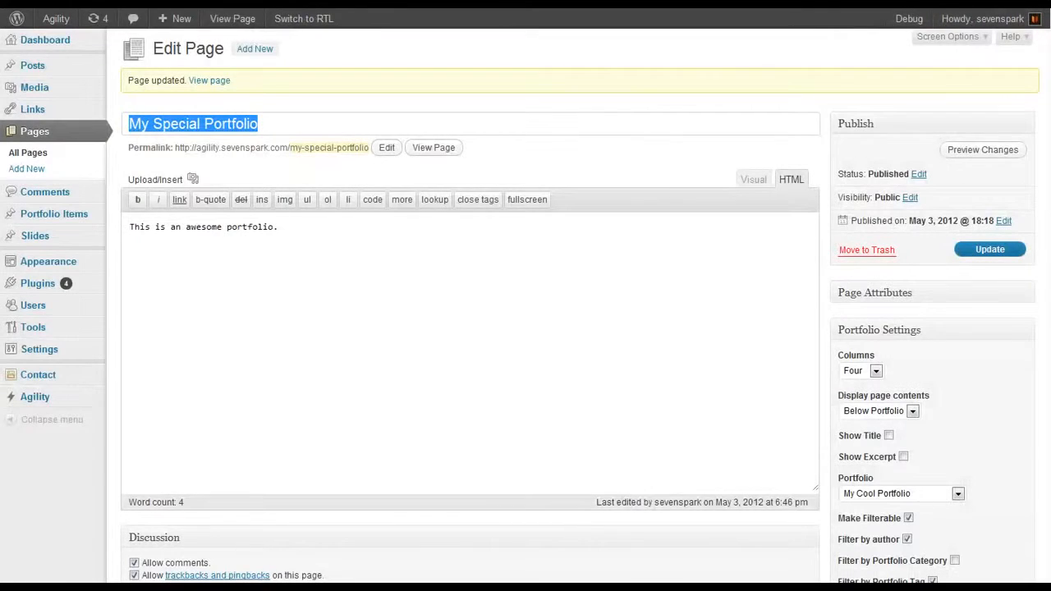
pyautogui.scroll(-4, 824, 401)
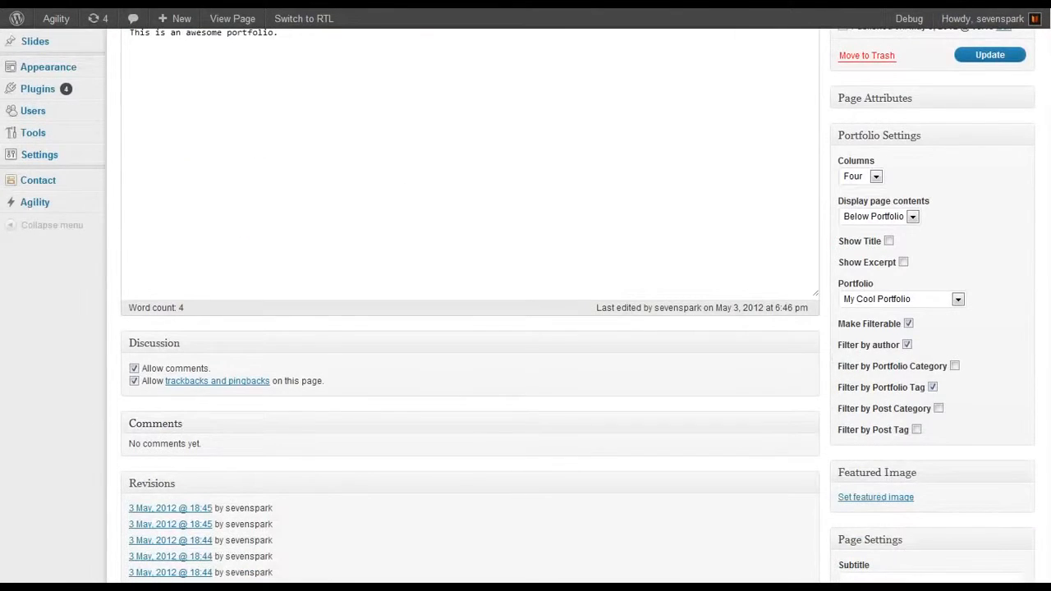
pyautogui.scroll(-3, 608, 478)
pyautogui.click(878, 353)
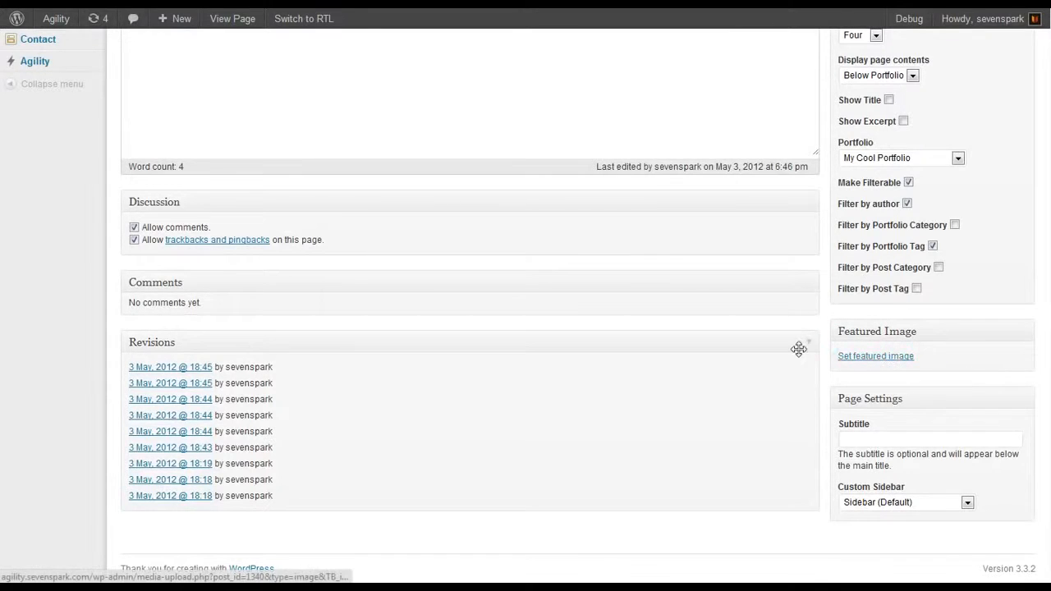
pyautogui.click(892, 440)
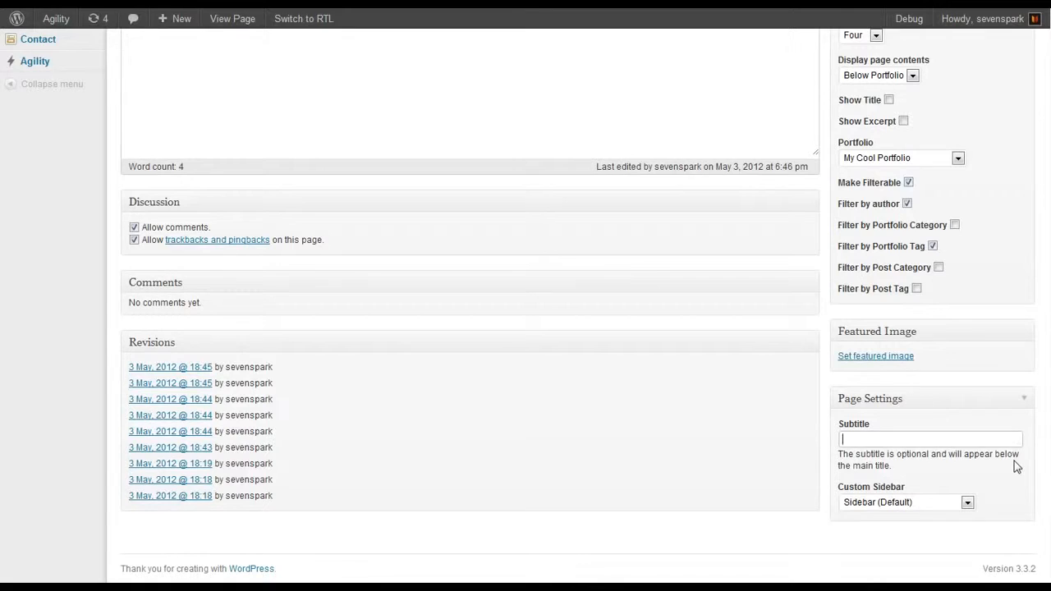
pyautogui.write('This is my fantastic portfolio page')
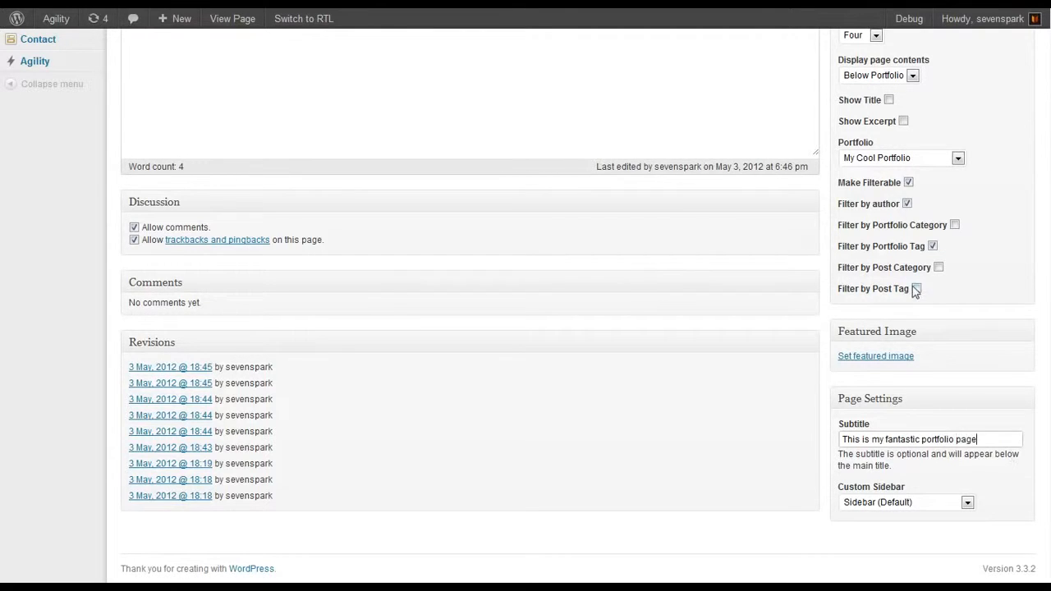
# Update the page with its new subtitle, reload the live view and return to the page's portfolio settings.
pyautogui.scroll(5, 916, 291)
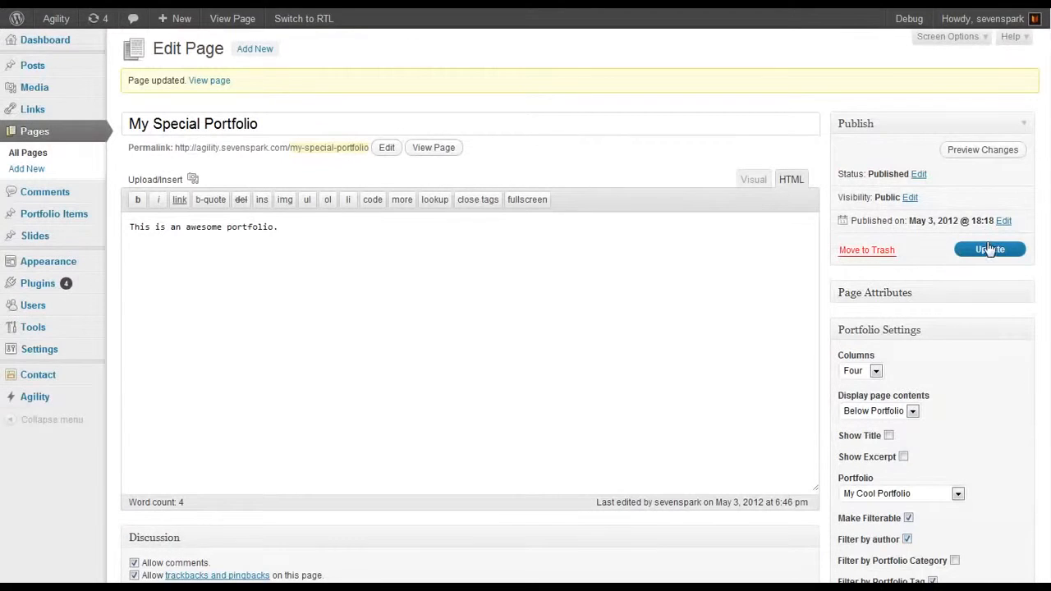
pyautogui.click(989, 250)
pyautogui.hotkey('ctrl', 'Tab')
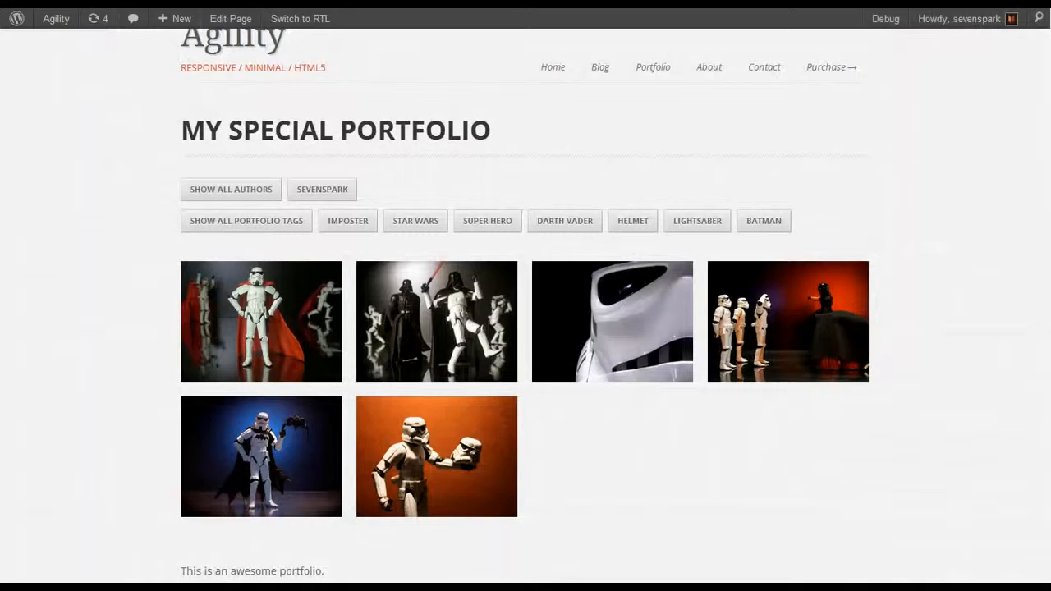
pyautogui.press('F5')
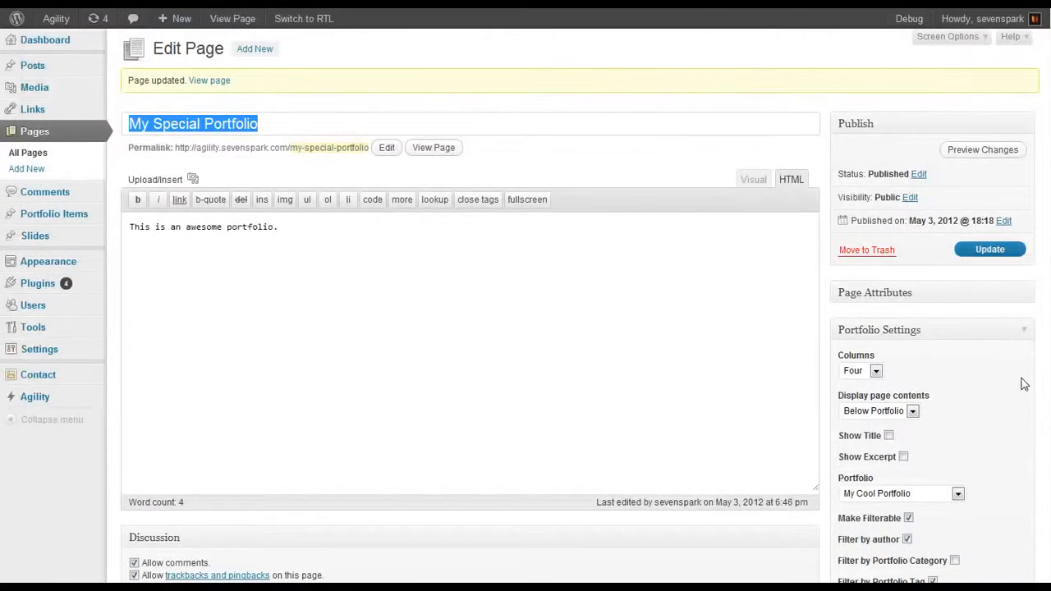
pyautogui.scroll(-2, 1024, 384)
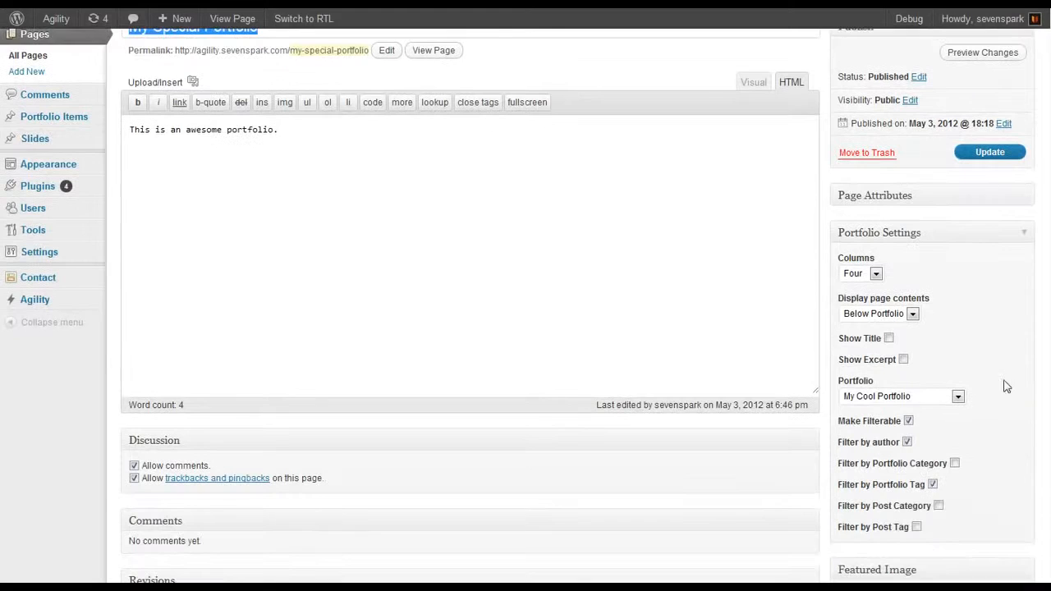